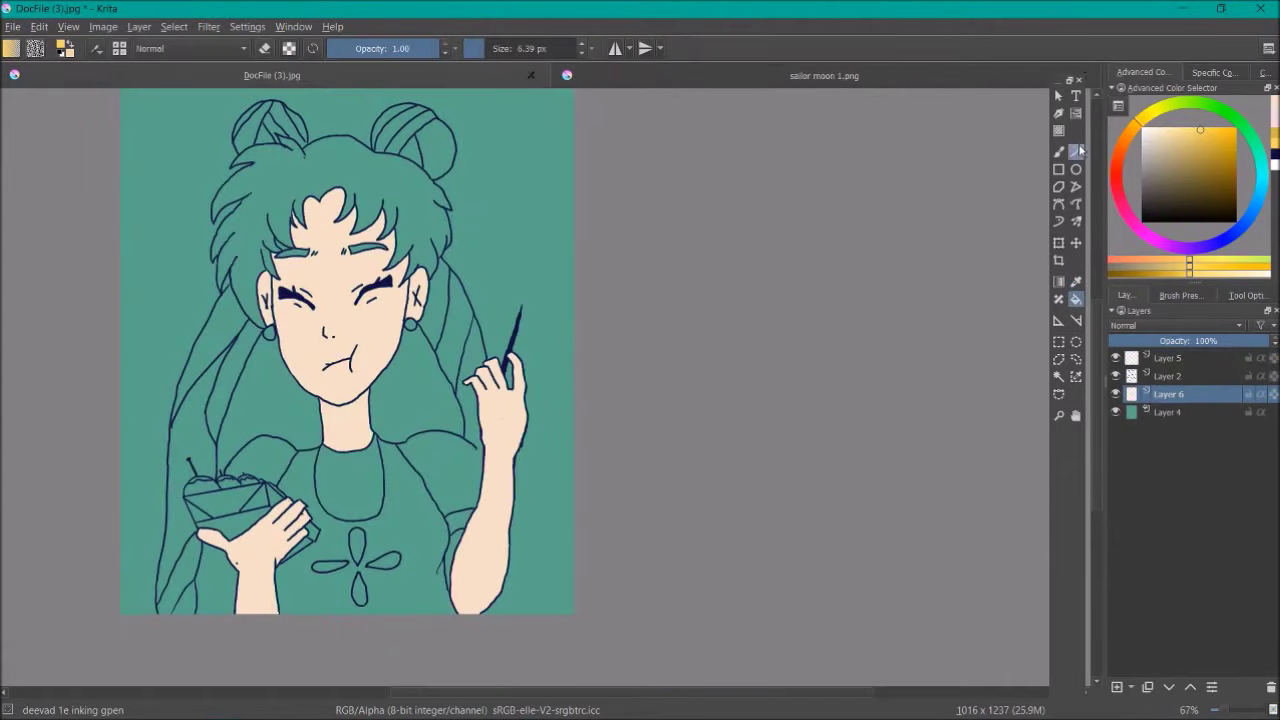
# Make the DocFile (3).jpg drawing the active document again.
pyautogui.click(401, 199)
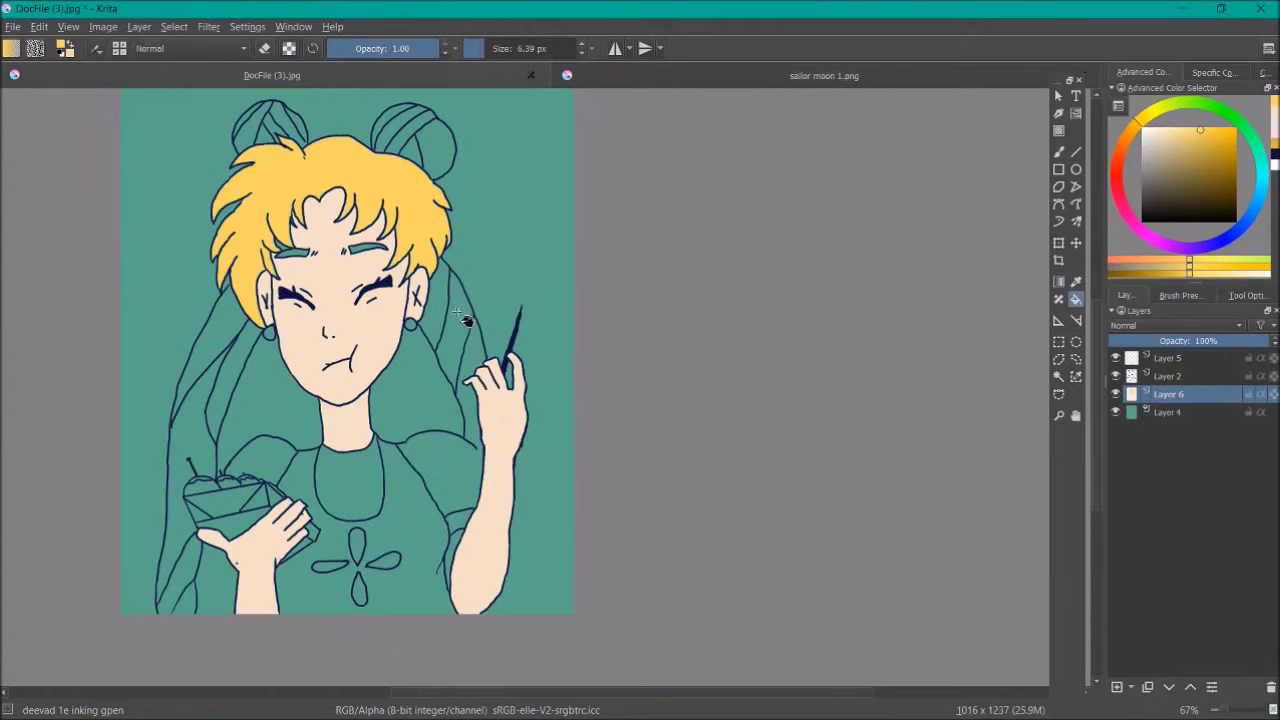
# Fill both pigtails, the hair bun segments and both eyebrows gold.
pyautogui.click(450, 320)
pyautogui.click(210, 332)
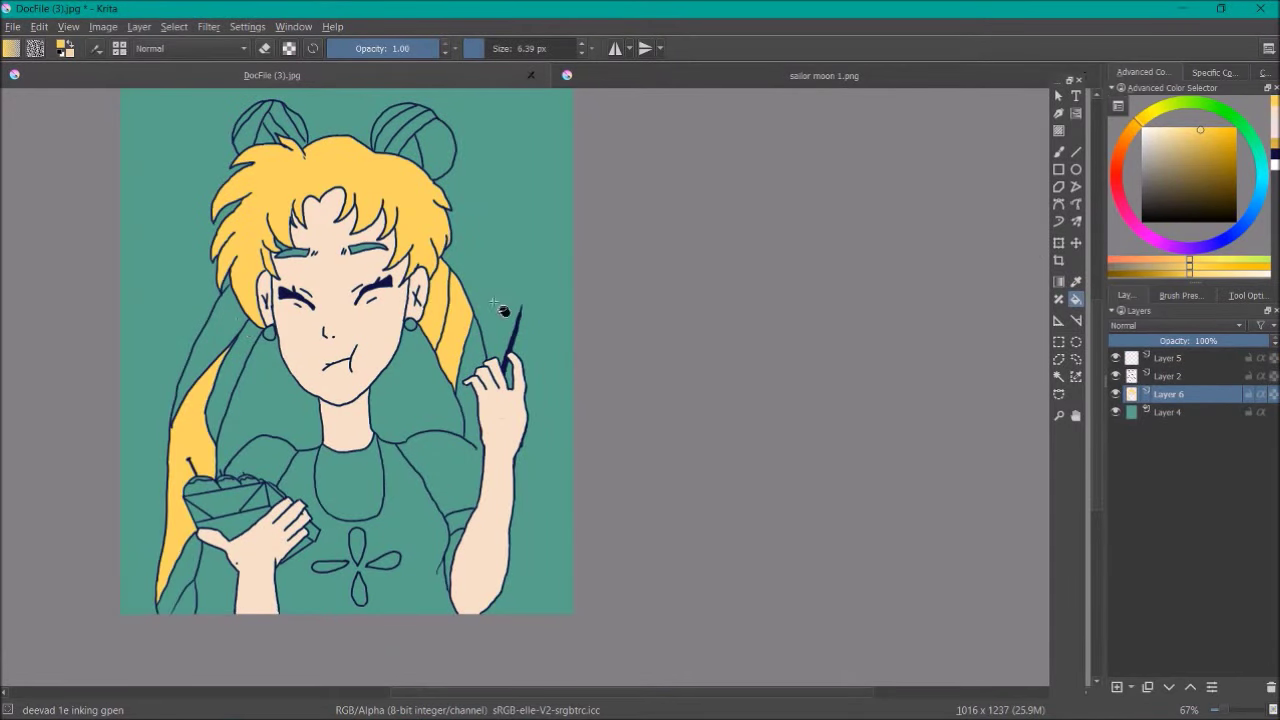
pyautogui.click(240, 330)
pyautogui.click(190, 600)
pyautogui.click(250, 120)
pyautogui.click(266, 130)
pyautogui.click(288, 120)
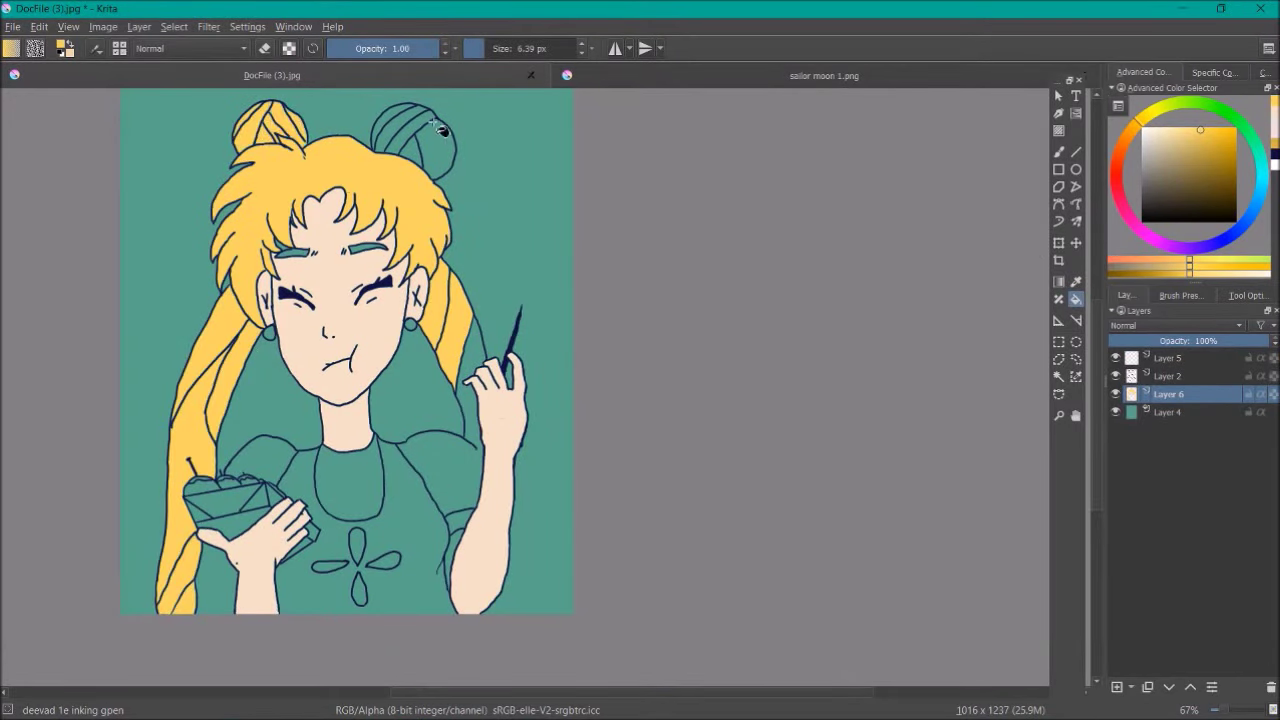
pyautogui.click(396, 126)
pyautogui.click(420, 128)
pyautogui.click(440, 165)
pyautogui.click(366, 247)
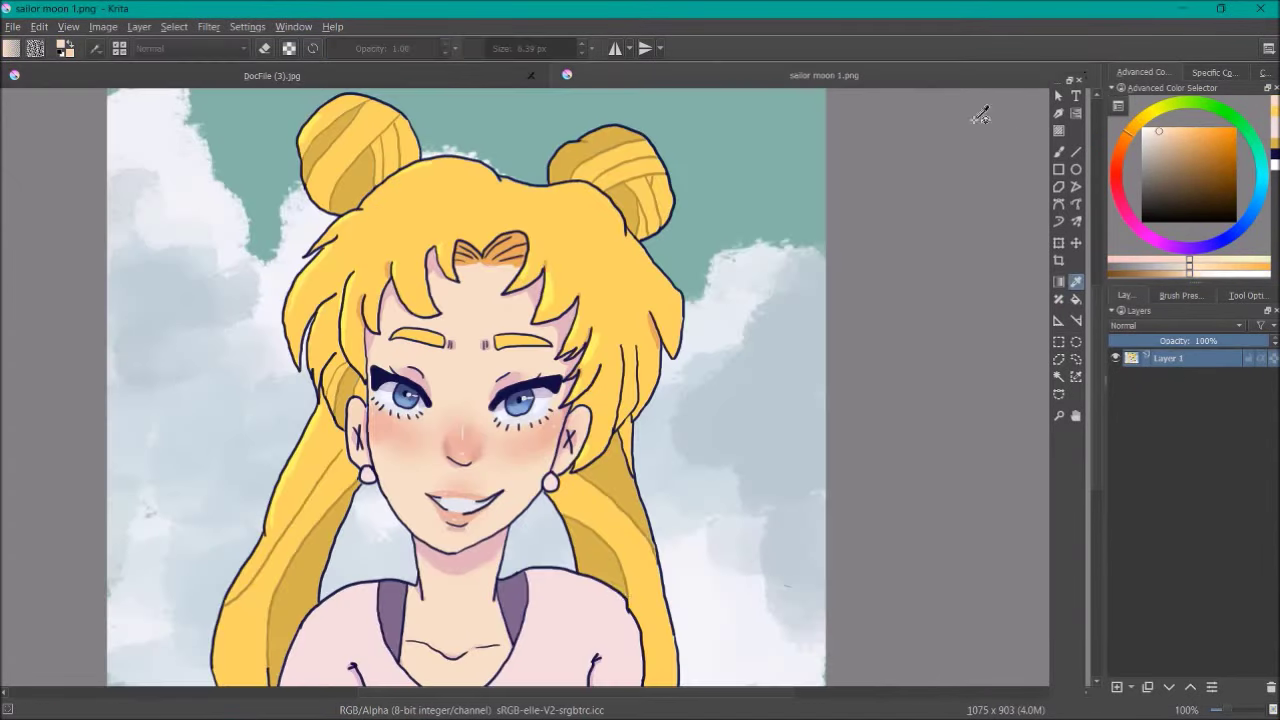
# Try a light pink sampled from the reference on the chest and sleeves, then undo it.
pyautogui.click(786, 78)
pyautogui.keyDown('ctrl'); pyautogui.click(561, 402); pyautogui.keyUp('ctrl')
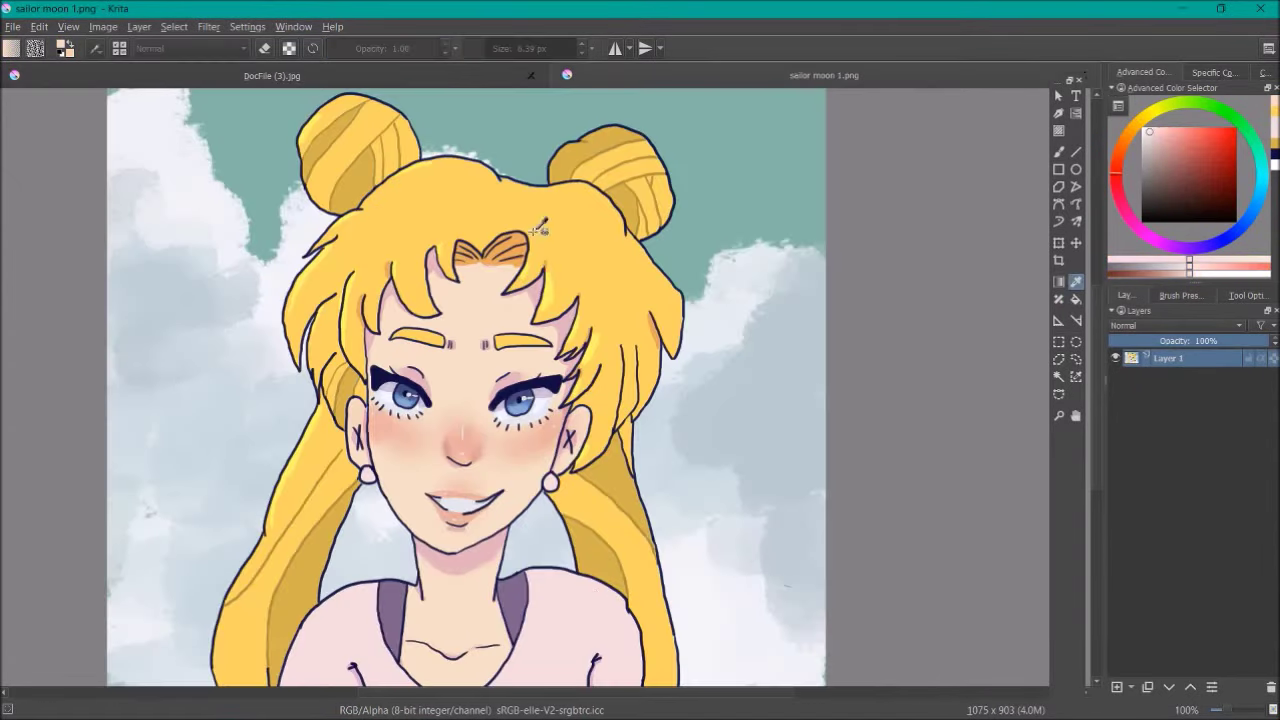
pyautogui.hotkey('ctrl', 'Tab')
pyautogui.click(332, 484)
pyautogui.click(272, 464)
pyautogui.click(457, 517)
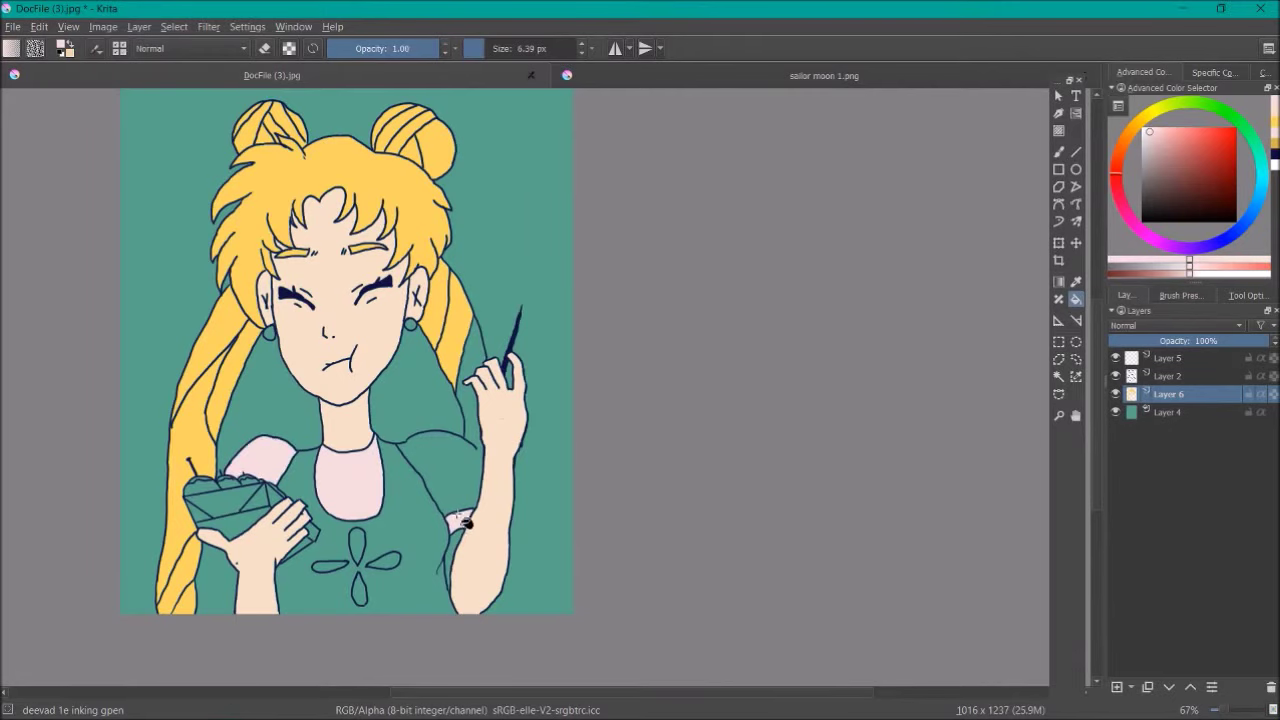
pyautogui.hotkey('ctrl', 'z')
pyautogui.hotkey('ctrl', 'z')
pyautogui.hotkey('ctrl', 'z')
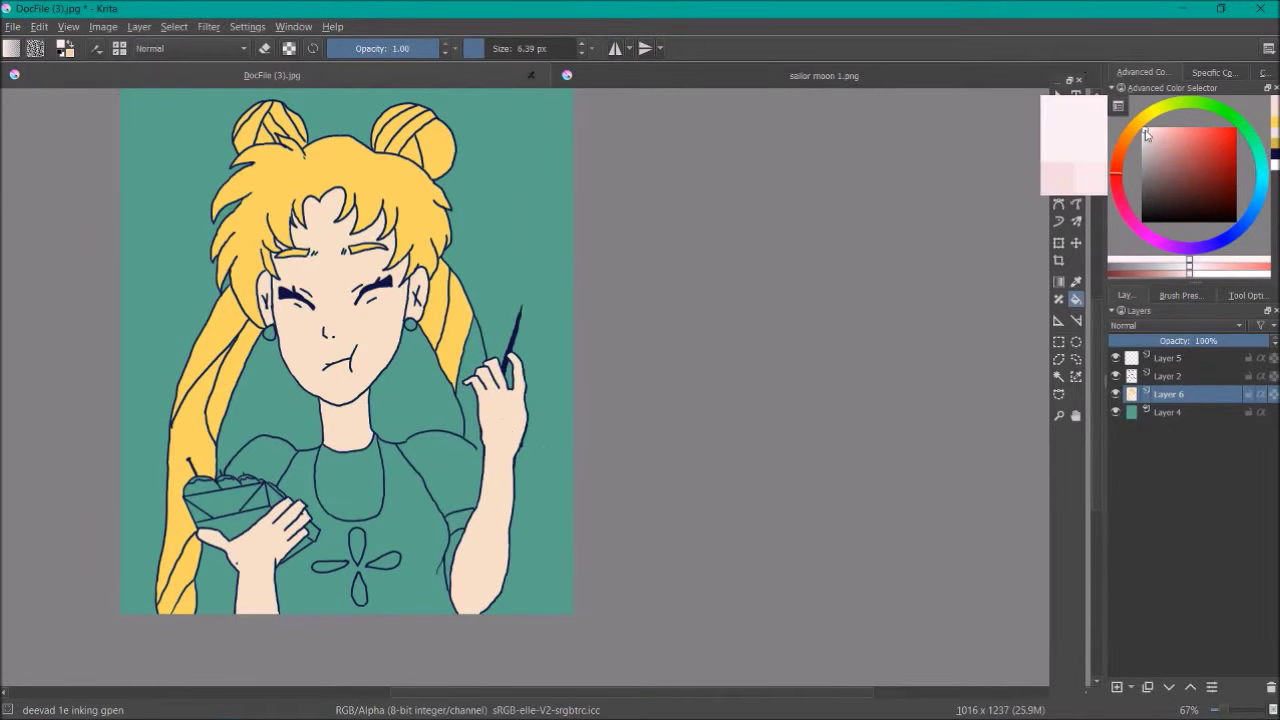
# Fill the chest, left sleeve puff and both earrings white.
pyautogui.click(355, 487)
pyautogui.click(265, 457)
pyautogui.click(269, 333)
pyautogui.click(410, 324)
# Swap the paint colour to yellow, hide Layer 6's fills and make Layer 2 active.
pyautogui.press('x')
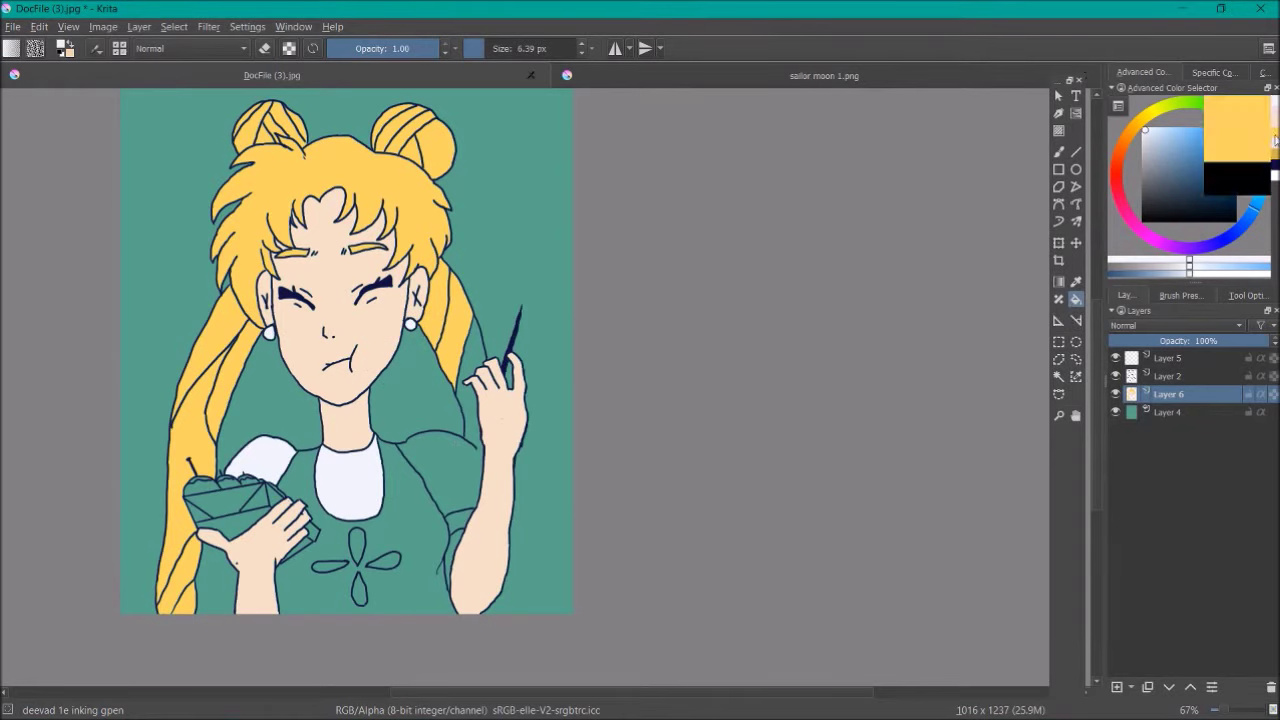
pyautogui.click(1116, 394)
pyautogui.click(1165, 378)
pyautogui.moveTo(1235, 711); pyautogui.dragTo(1245, 711)
# Brush a yellow stroke along the arm line on Layer 2.
pyautogui.scroll(-3, 131, 387)
pyautogui.scroll(-3, 131, 387)
pyautogui.press('b')
pyautogui.moveTo(131, 387); pyautogui.dragTo(162, 452)
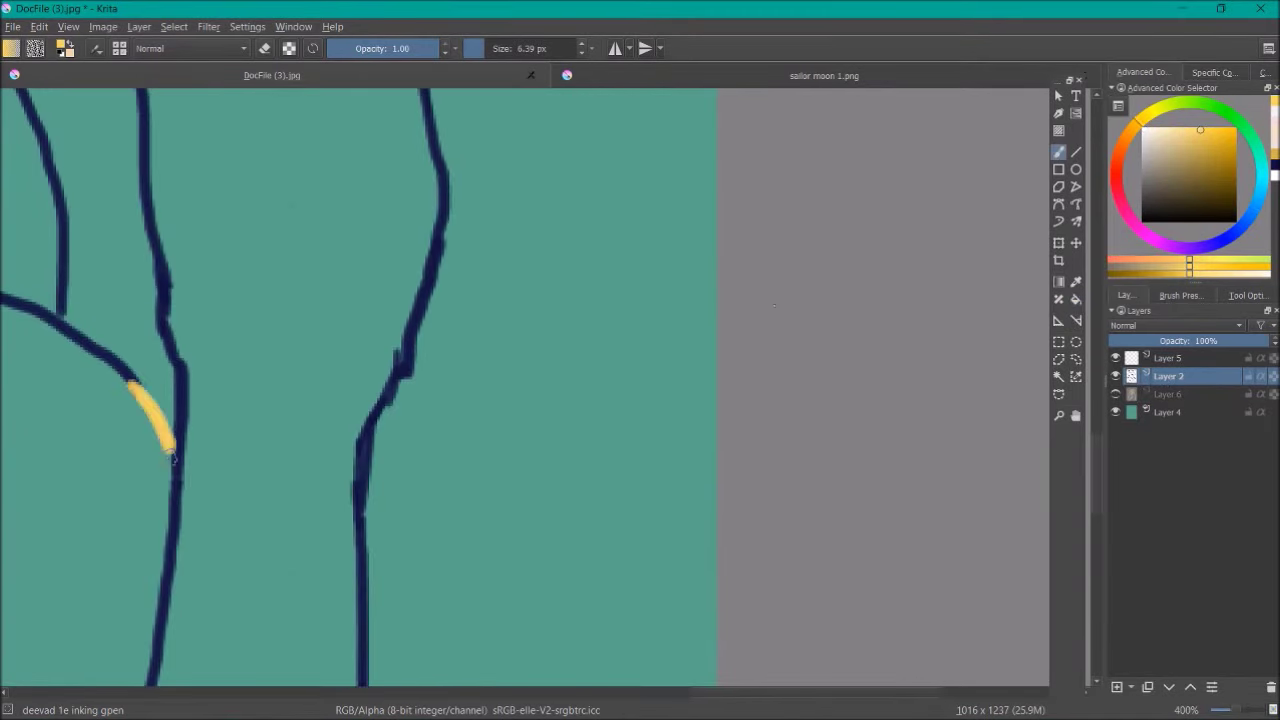
pyautogui.moveTo(1232, 711); pyautogui.dragTo(1221, 711)
# Show and select Layer 6, then fill the gap by the right hair strand yellow.
pyautogui.click(1116, 394)
pyautogui.click(1168, 394)
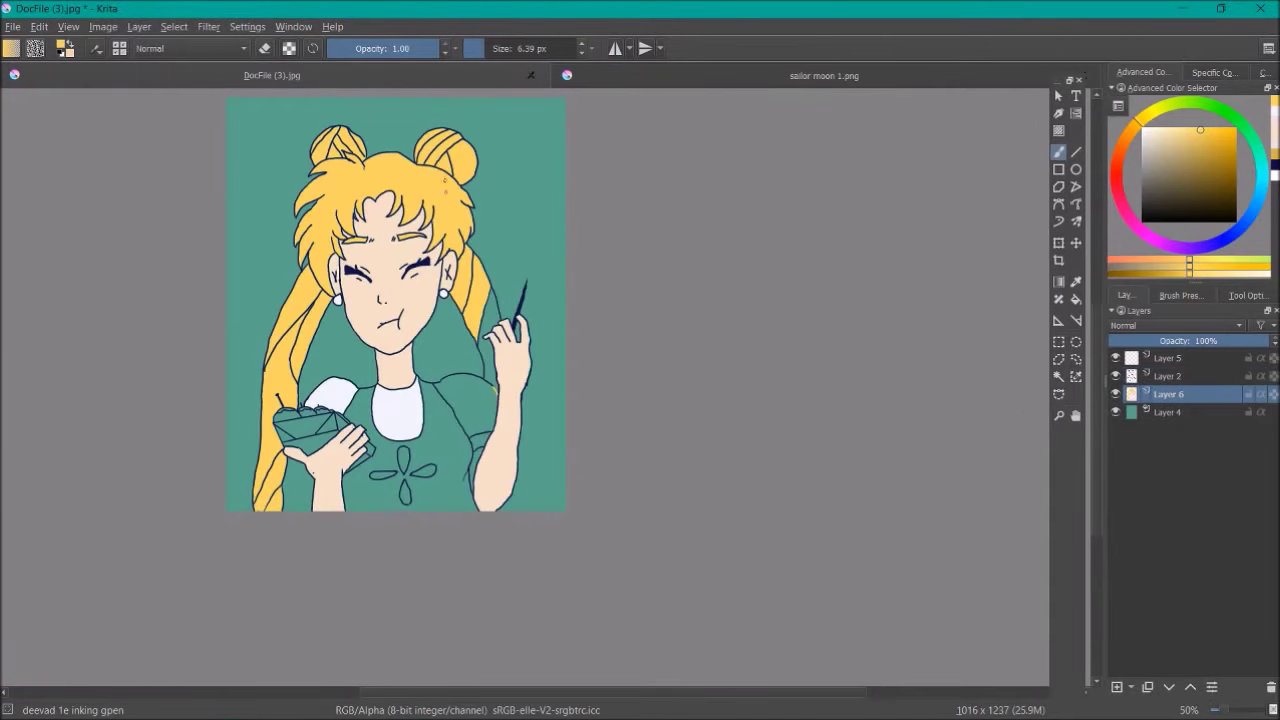
pyautogui.click(1076, 298)
pyautogui.click(497, 372)
# Fill the right sleeve, the bowl facets and the four shirt-flower petals near-white.
pyautogui.keyDown('ctrl'); pyautogui.click(398, 410); pyautogui.keyUp('ctrl')
pyautogui.click(468, 400)
pyautogui.click(300, 428)
pyautogui.click(340, 430)
pyautogui.click(288, 438)
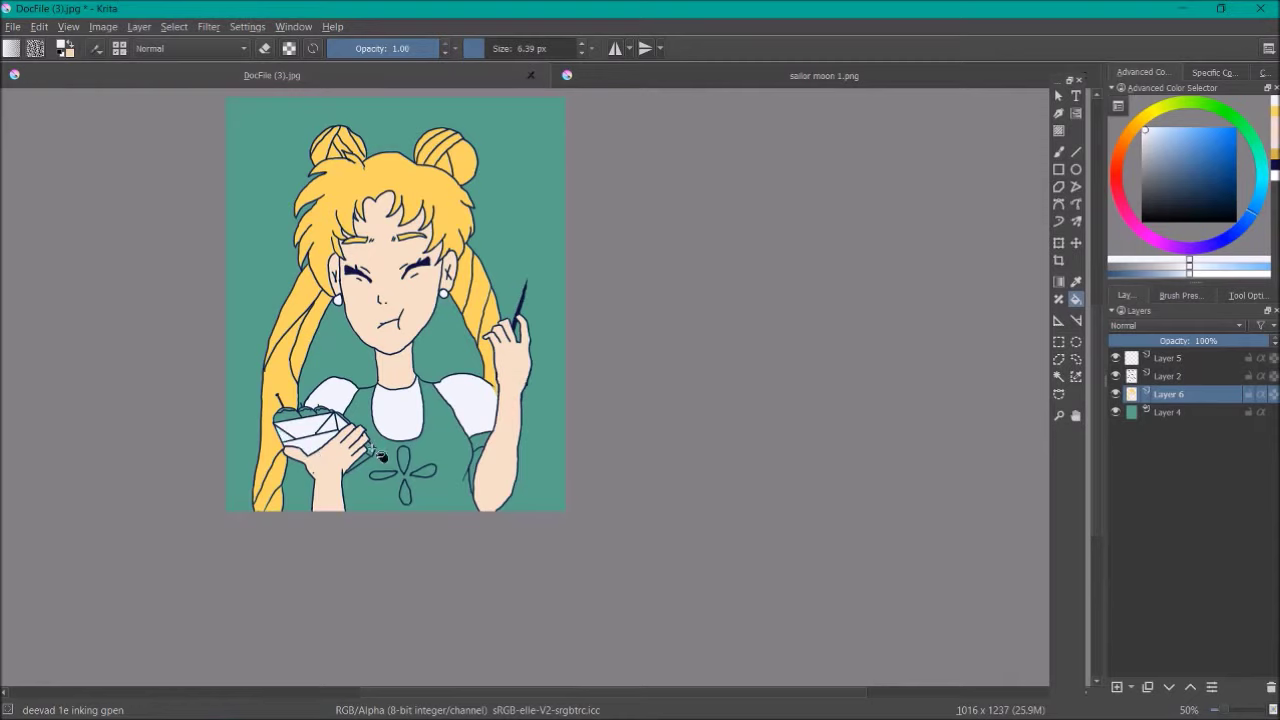
pyautogui.click(361, 455)
pyautogui.click(404, 458)
pyautogui.click(383, 474)
pyautogui.click(405, 494)
pyautogui.click(424, 470)
# Fill the two small areas by the hand dark red.
pyautogui.click(1117, 172)
pyautogui.click(1205, 139)
pyautogui.click(1205, 167)
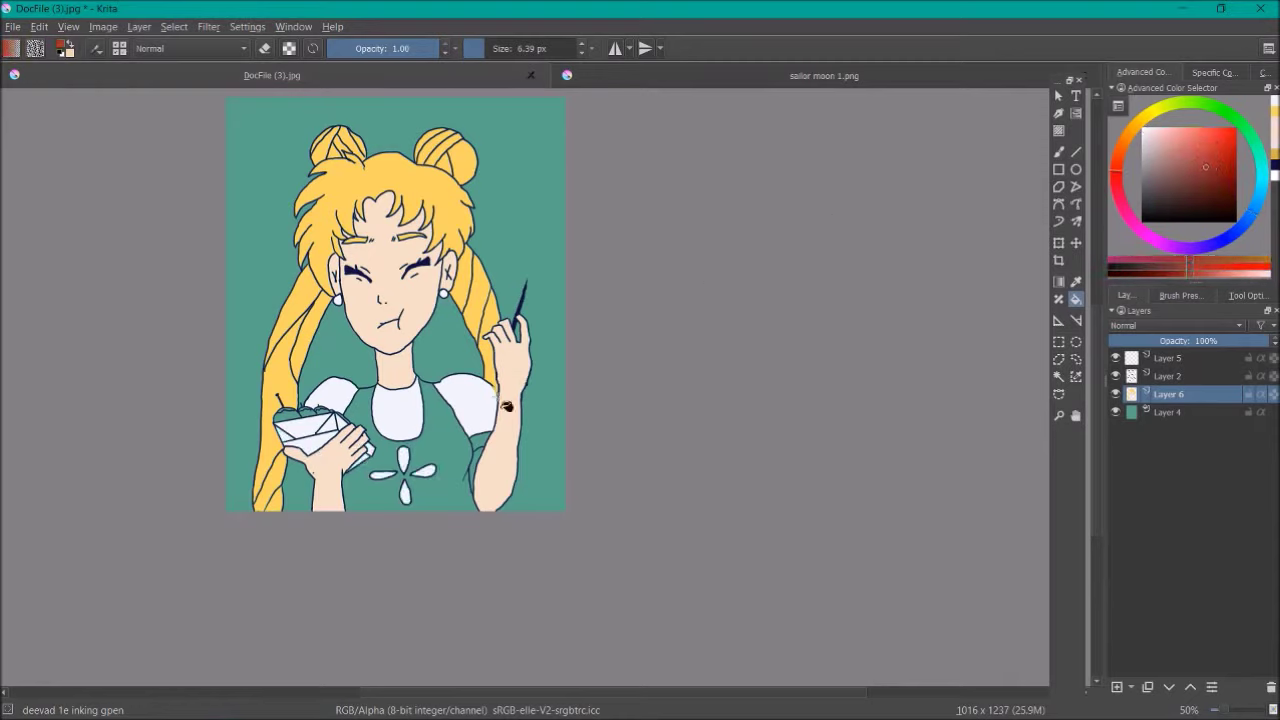
pyautogui.click(344, 426)
pyautogui.click(375, 450)
# Fill the shirt light cyan, then adjust and sample colours, ending on a light peach-yellow.
pyautogui.click(1256, 195)
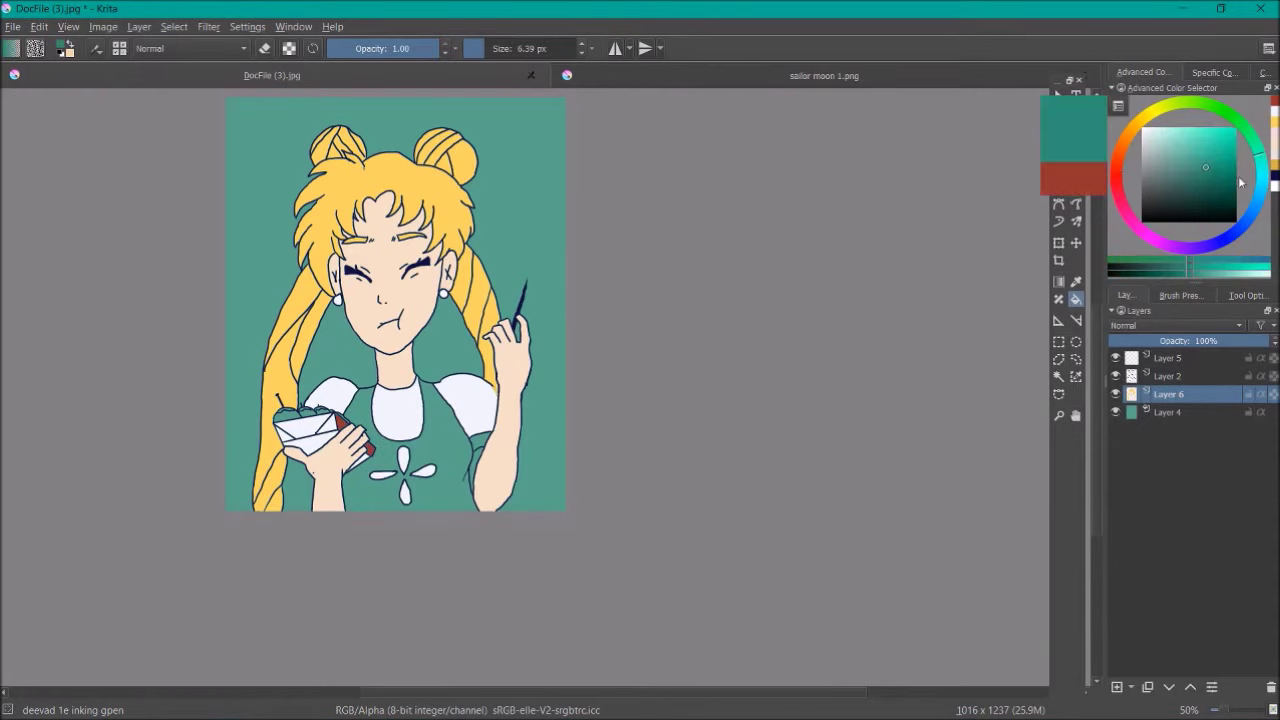
pyautogui.click(416, 492)
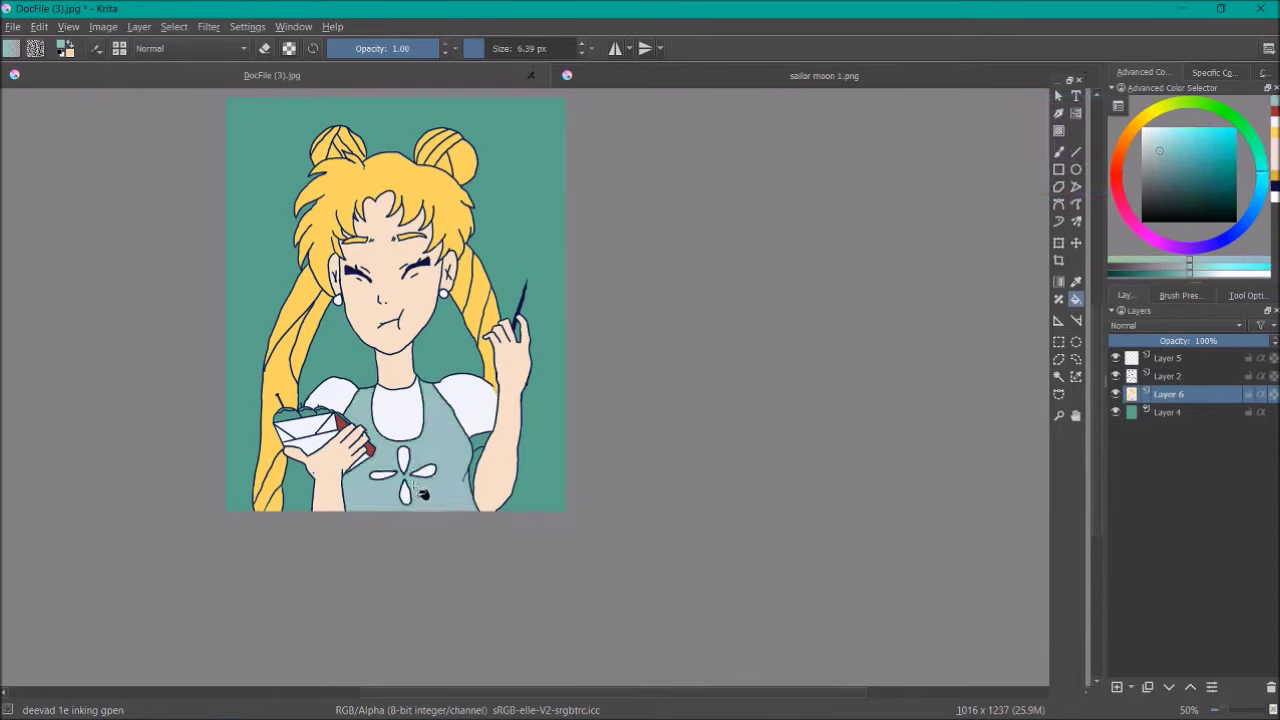
pyautogui.moveTo(1241, 176); pyautogui.dragTo(1242, 156)
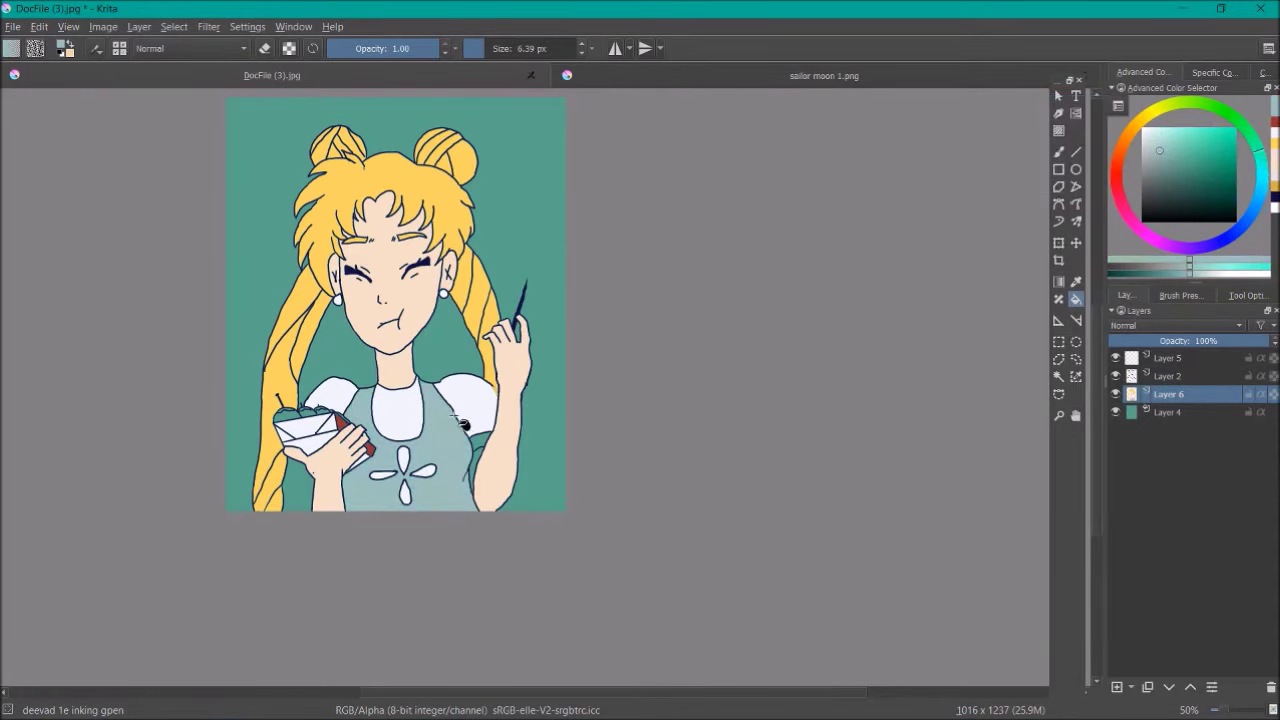
pyautogui.keyDown('ctrl'); pyautogui.click(473, 397); pyautogui.keyUp('ctrl')
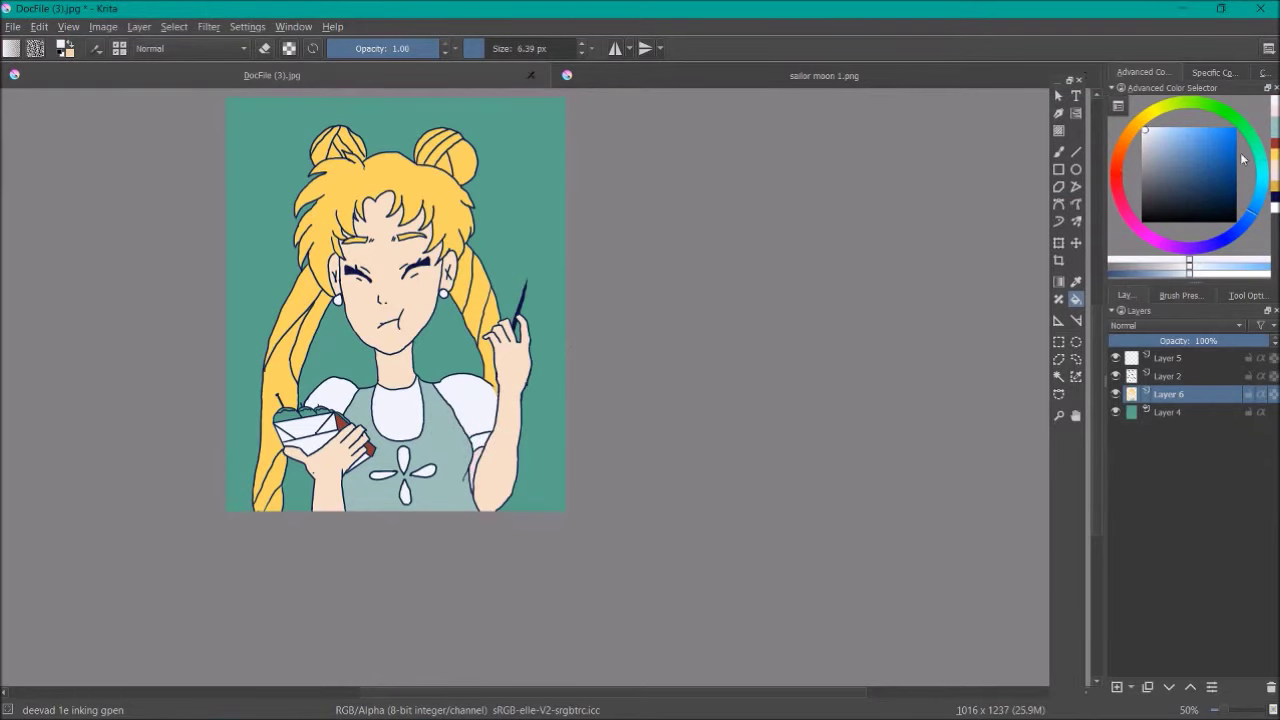
pyautogui.keyDown('ctrl'); pyautogui.click(330, 413); pyautogui.keyUp('ctrl')
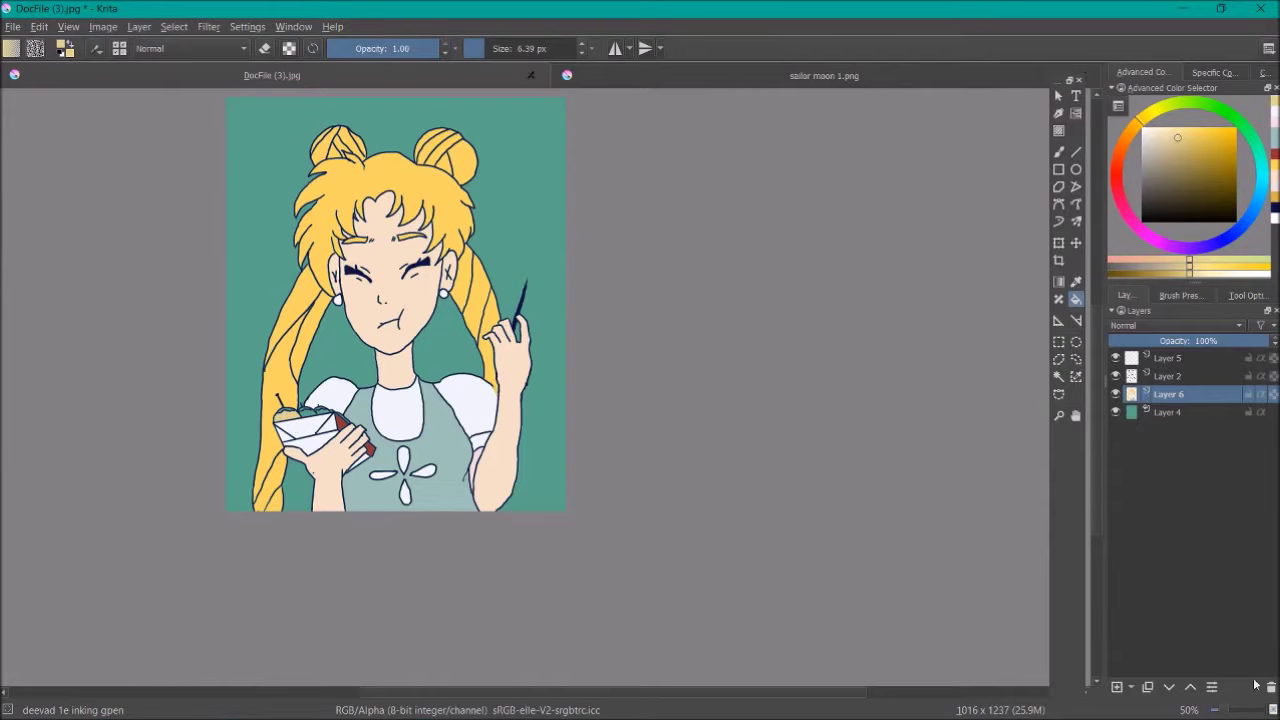
# Zoom in on the bowl and fill the apple tops orange-brown.
pyautogui.scroll(5, 363, 260)
pyautogui.moveTo(363, 260); pyautogui.dragTo(576, 537)
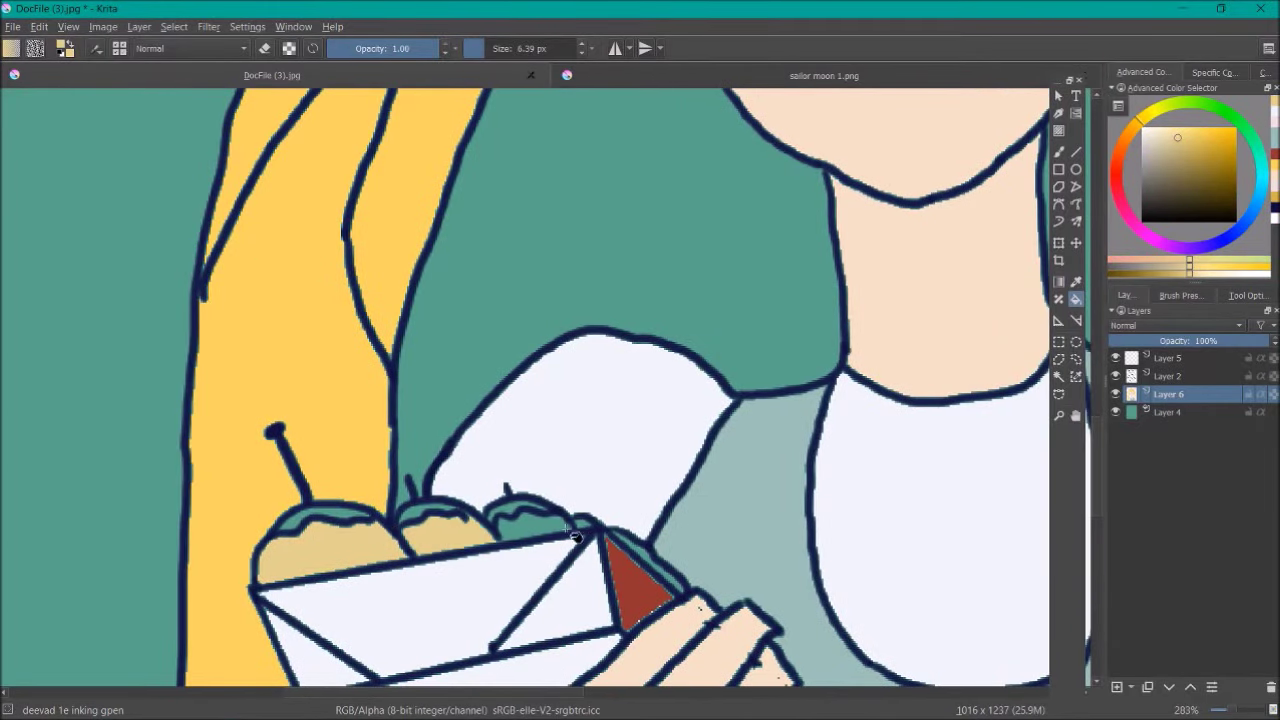
pyautogui.click(1131, 138)
pyautogui.click(1197, 156)
pyautogui.click(325, 517)
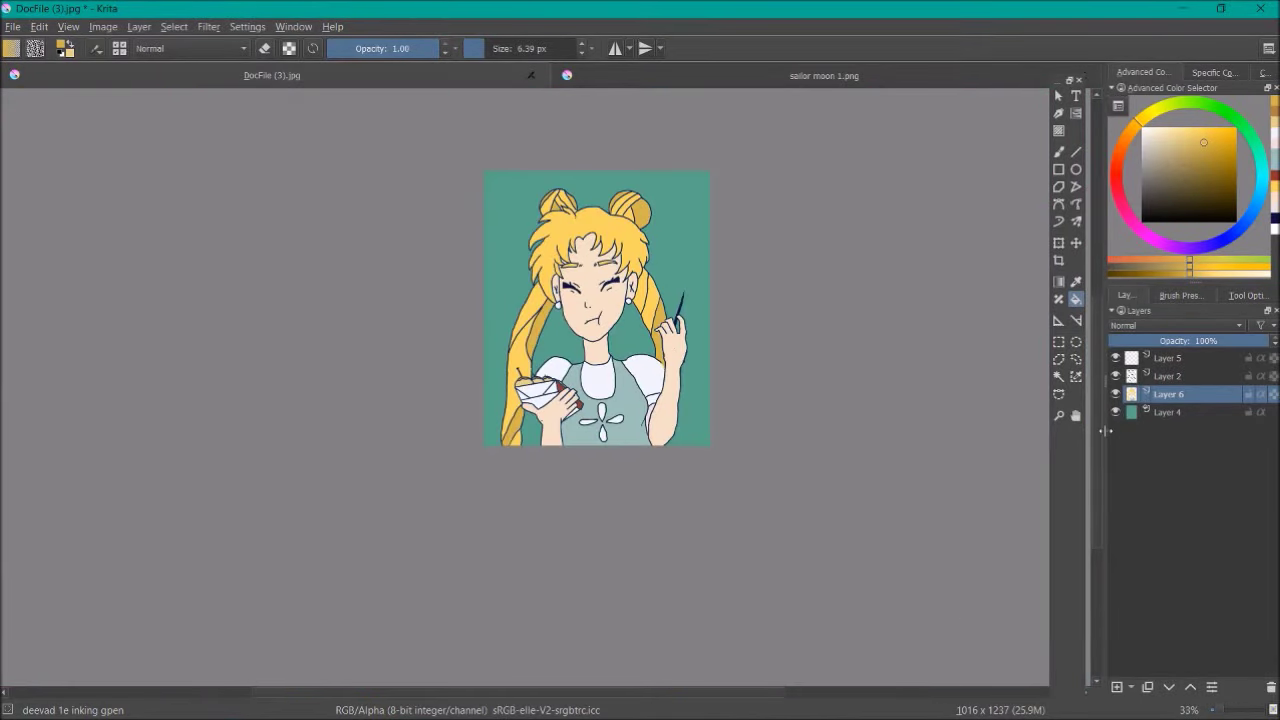
# Duplicate Layer 2 to make a new shading layer.
pyautogui.click(1148, 413)
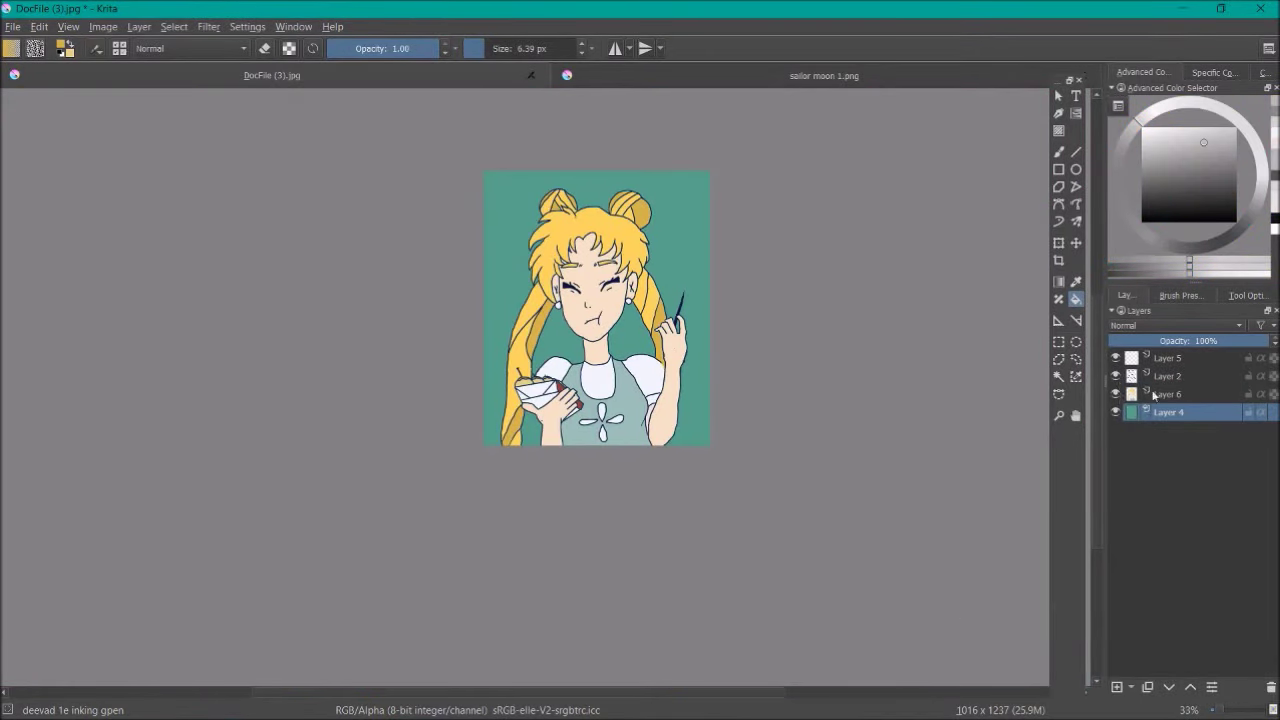
pyautogui.rightClick(1140, 378)
pyautogui.click(1156, 377)
pyautogui.rightClick(1157, 380)
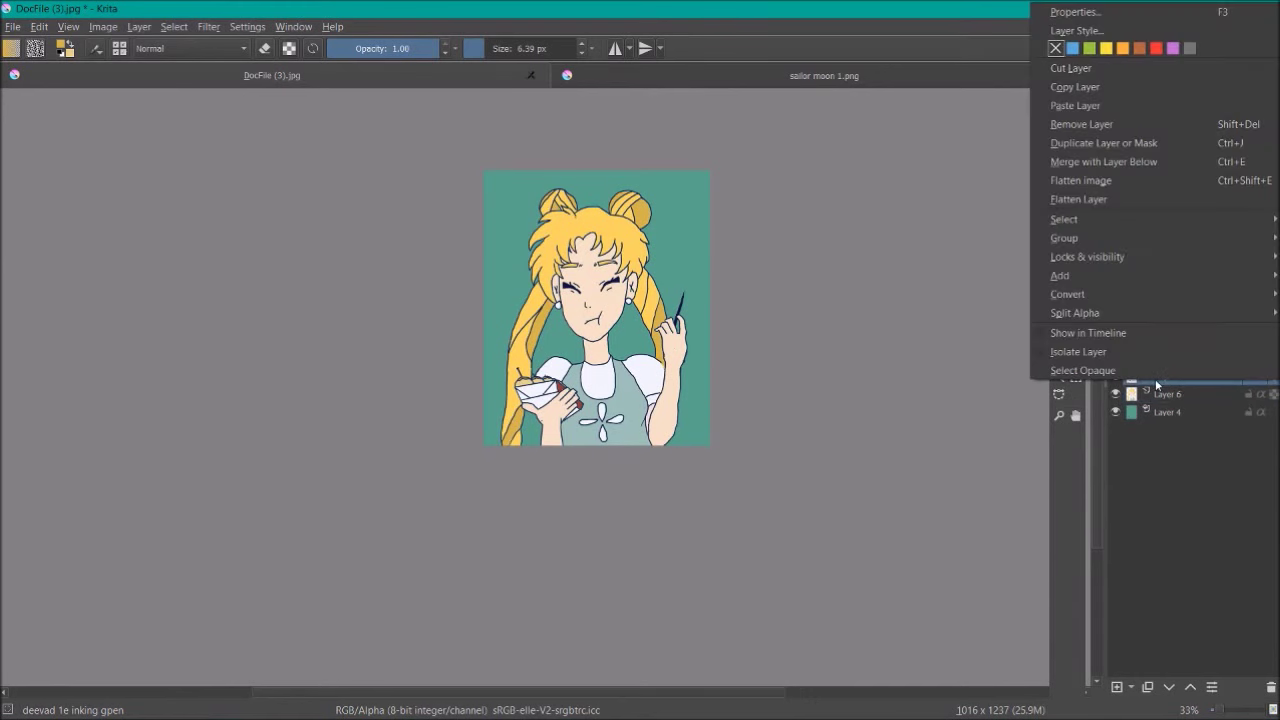
pyautogui.click(1094, 162)
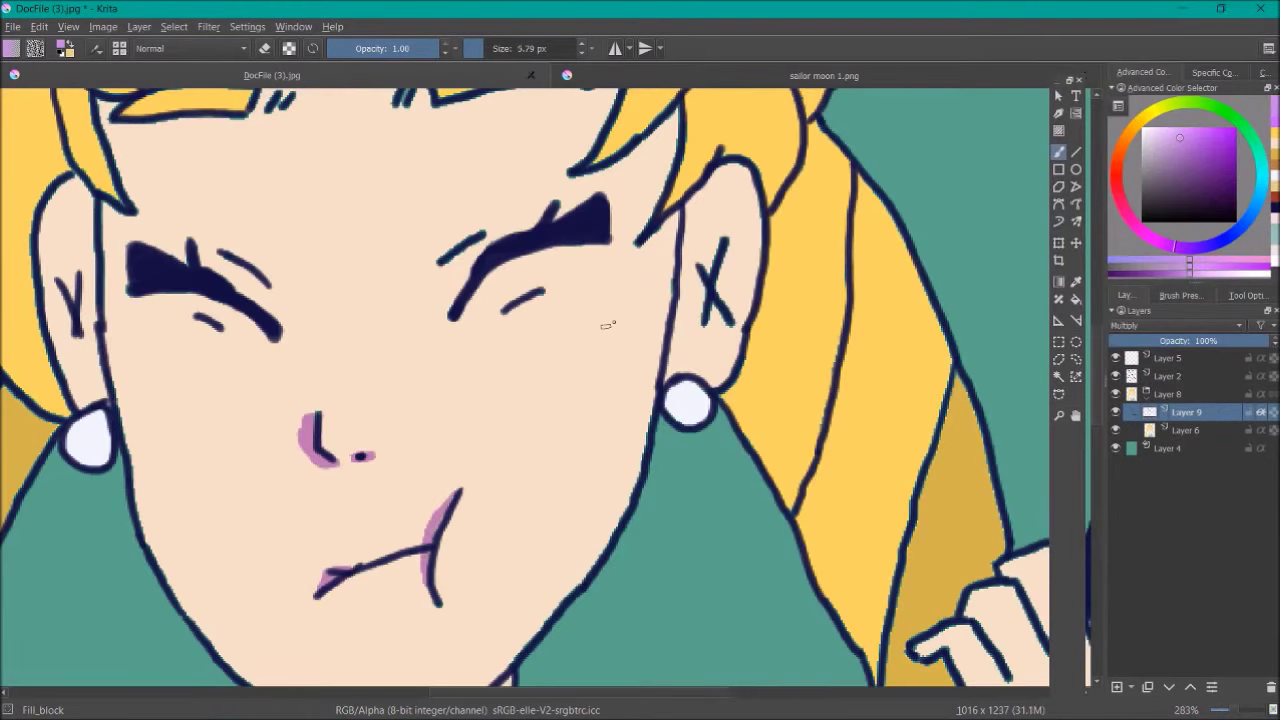
# Paint purple shading by the right eyebrow, then erase overspill near the ear and bangs.
pyautogui.moveTo(448, 288); pyautogui.dragTo(478, 245)
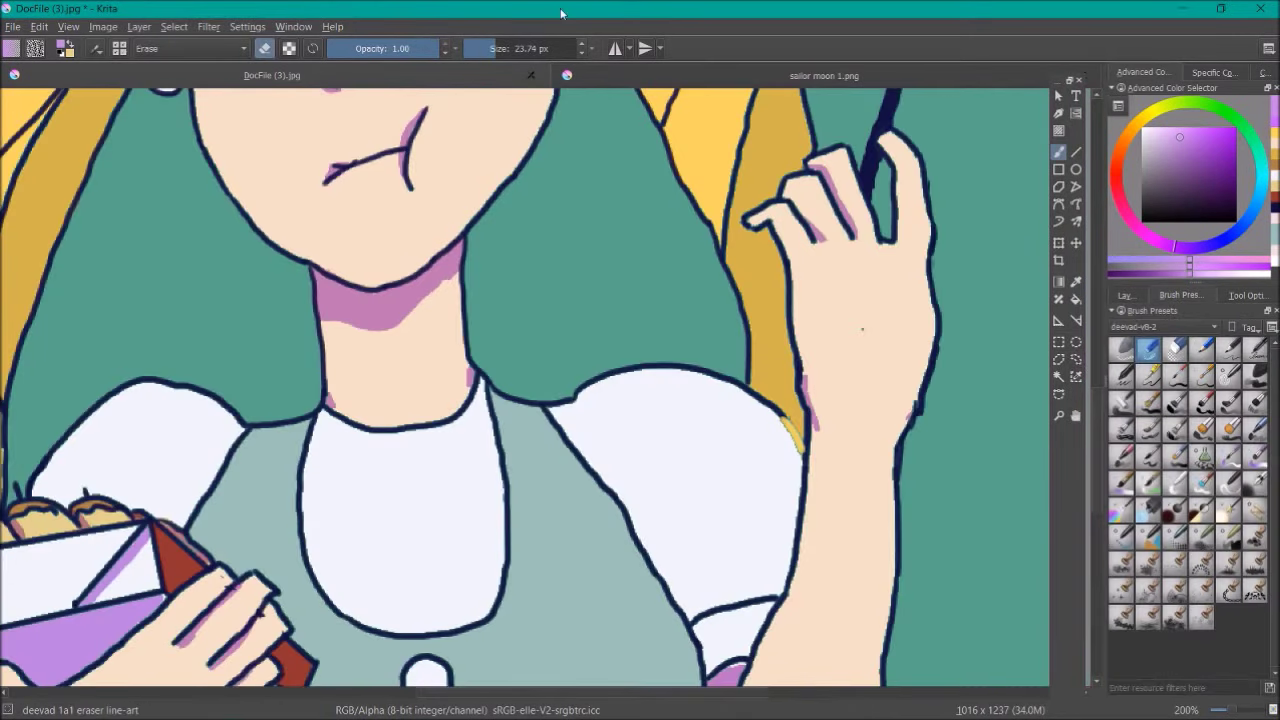
pyautogui.scroll(3, 385, 344)
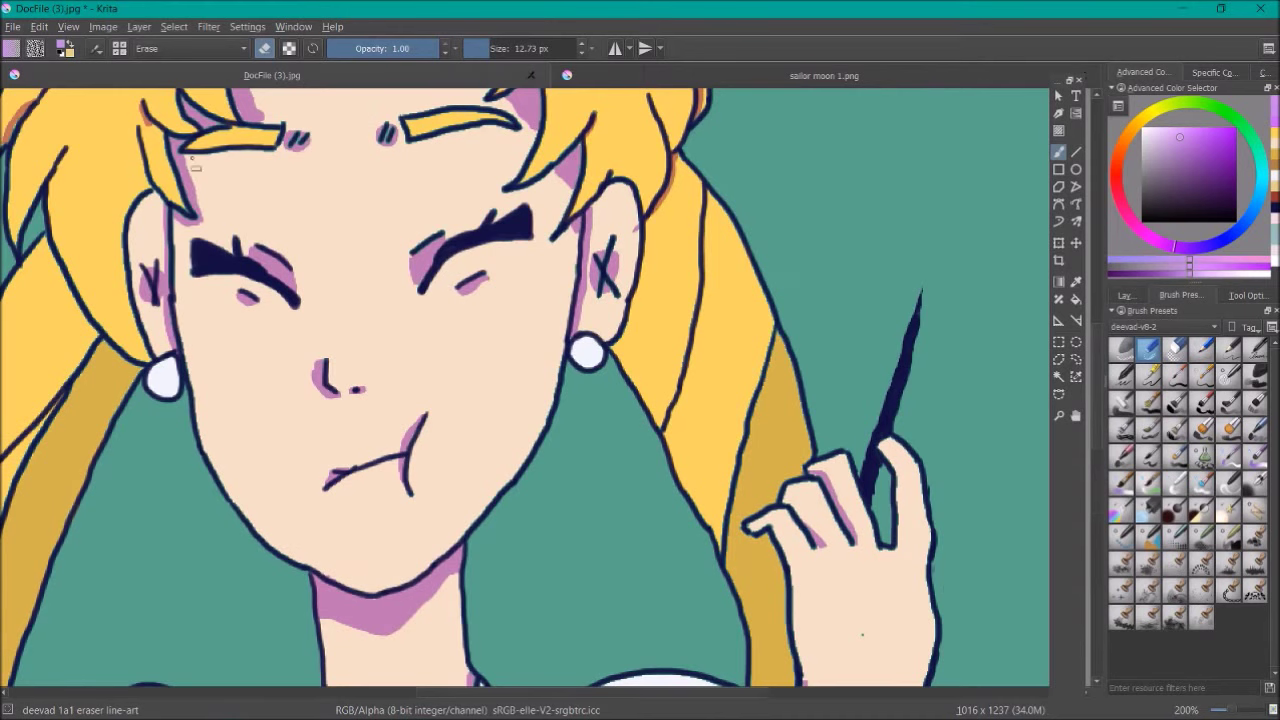
pyautogui.moveTo(558, 168); pyautogui.dragTo(576, 192)
pyautogui.scroll(2, 1093, 354)
pyautogui.press('[')
pyautogui.press('[')
pyautogui.moveTo(250, 300)
pyautogui.mouseDown()
pyautogui.moveTo(255, 336)
pyautogui.moveTo(240, 300)
pyautogui.mouseUp()
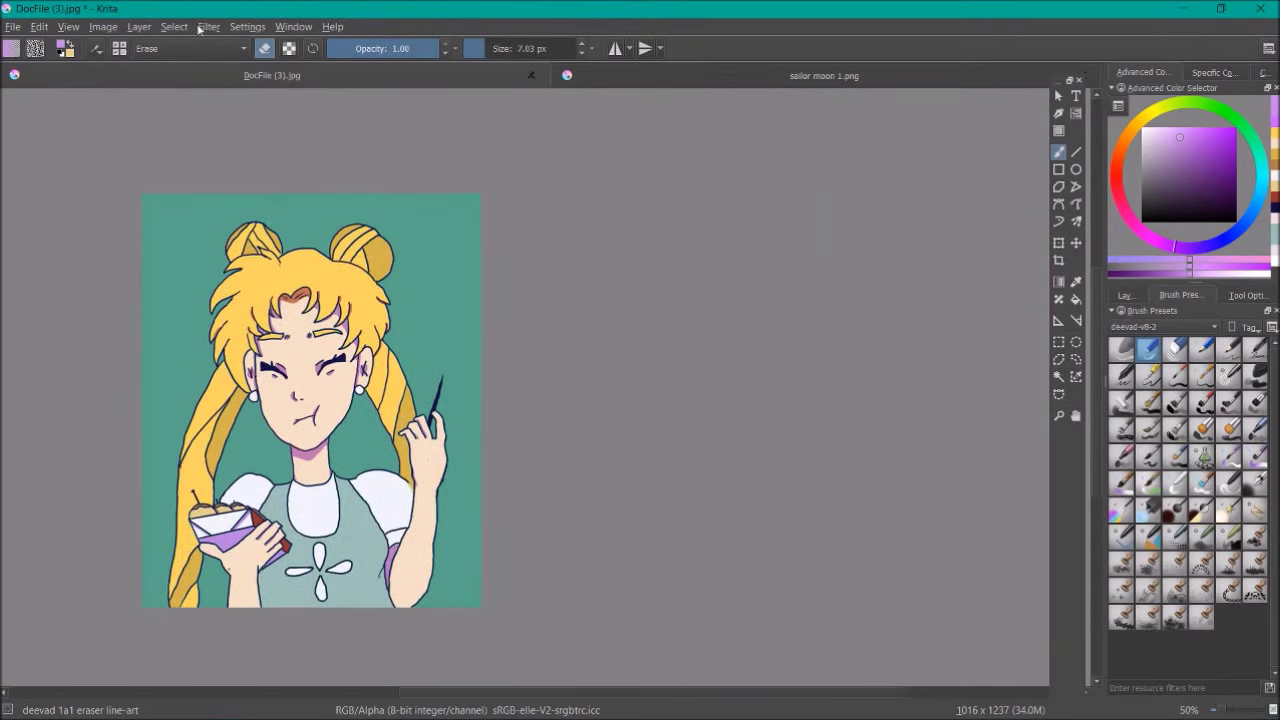
# Brighten the drawing by raising a point on the Brightness/Contrast curve.
pyautogui.click(205, 27)
pyautogui.moveTo(230, 65)
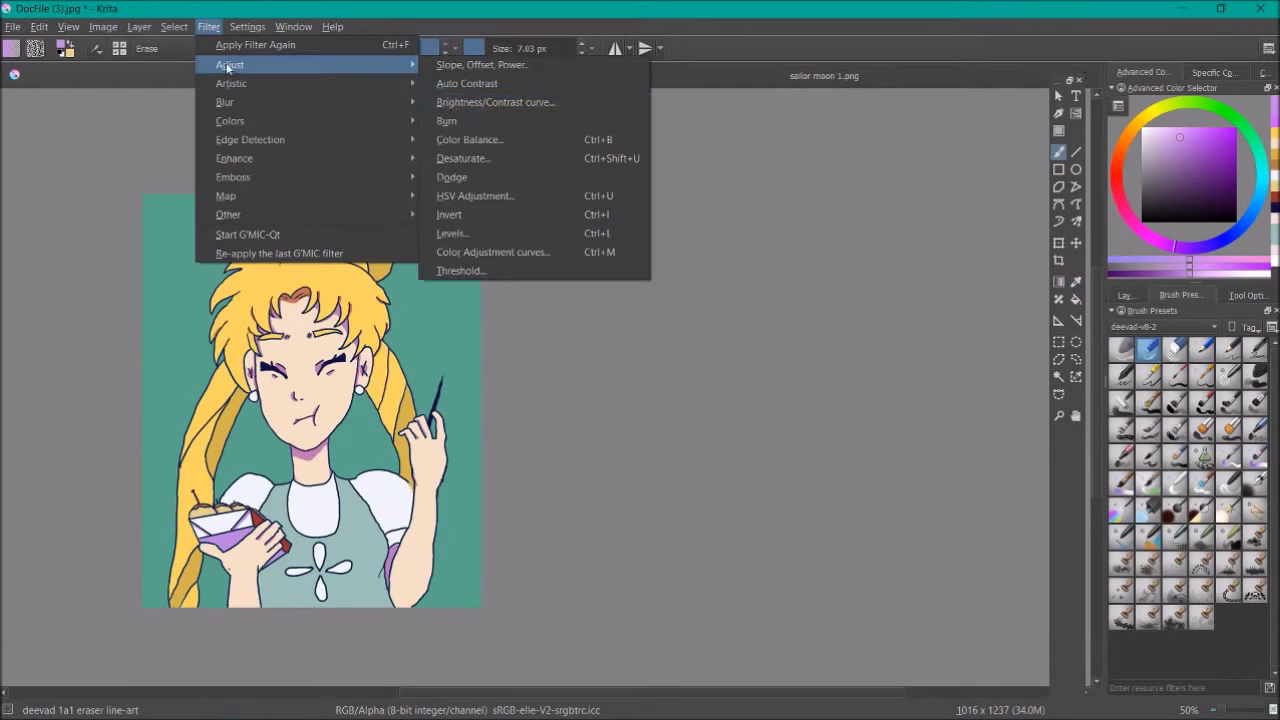
pyautogui.click(470, 64)
pyautogui.moveTo(577, 347); pyautogui.dragTo(568, 346)
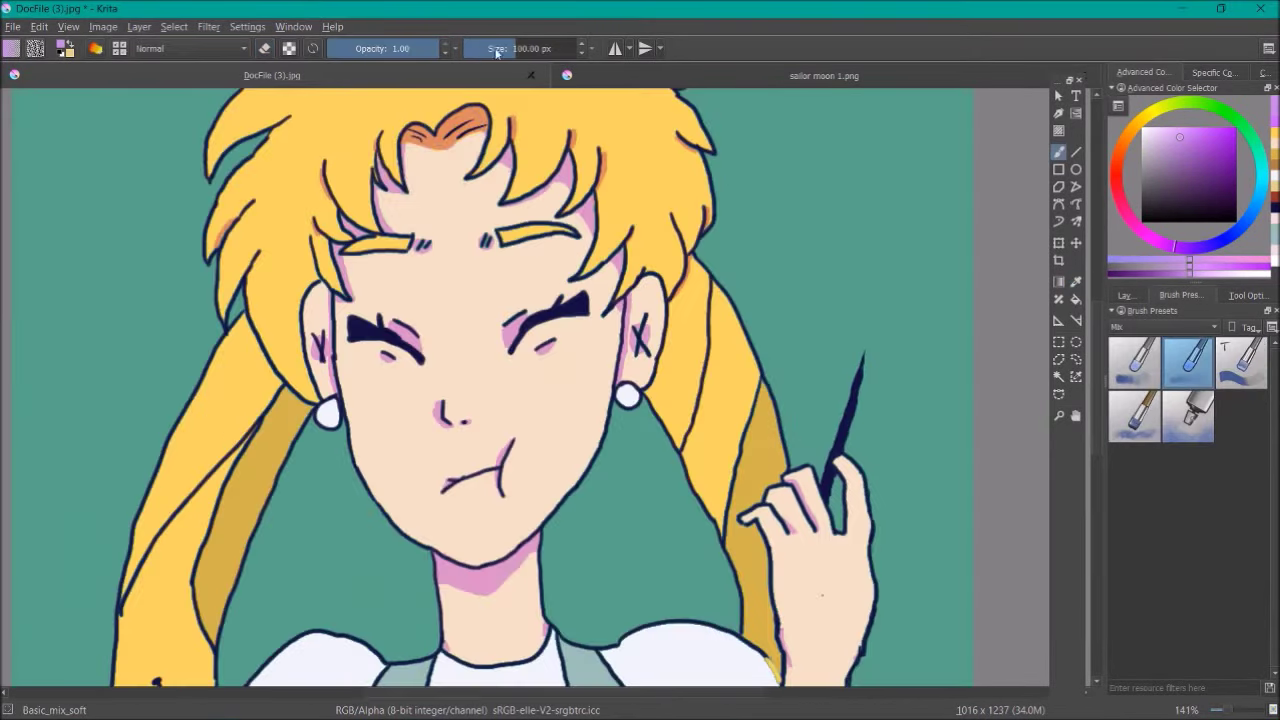
# Shrink the brush to 8.43 px and choose the noisy linear airbrush preset.
pyautogui.moveTo(496, 52); pyautogui.dragTo(486, 52)
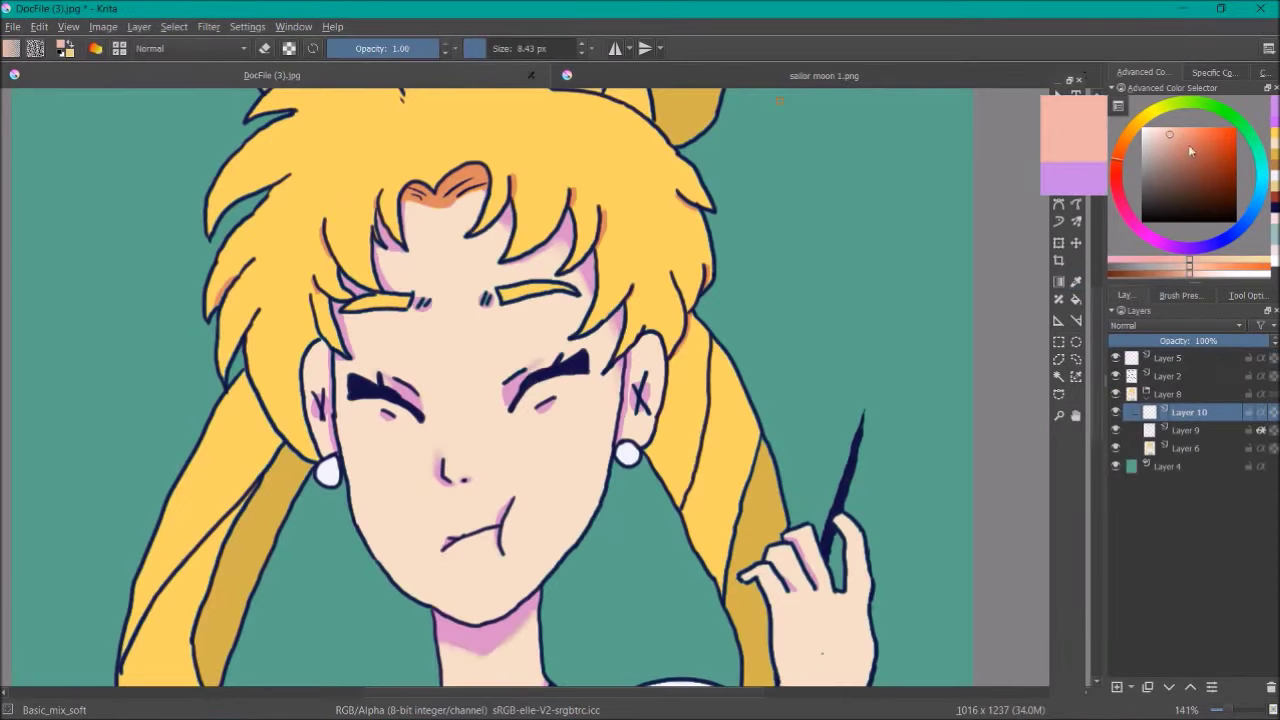
pyautogui.click(1180, 295)
pyautogui.click(1175, 347)
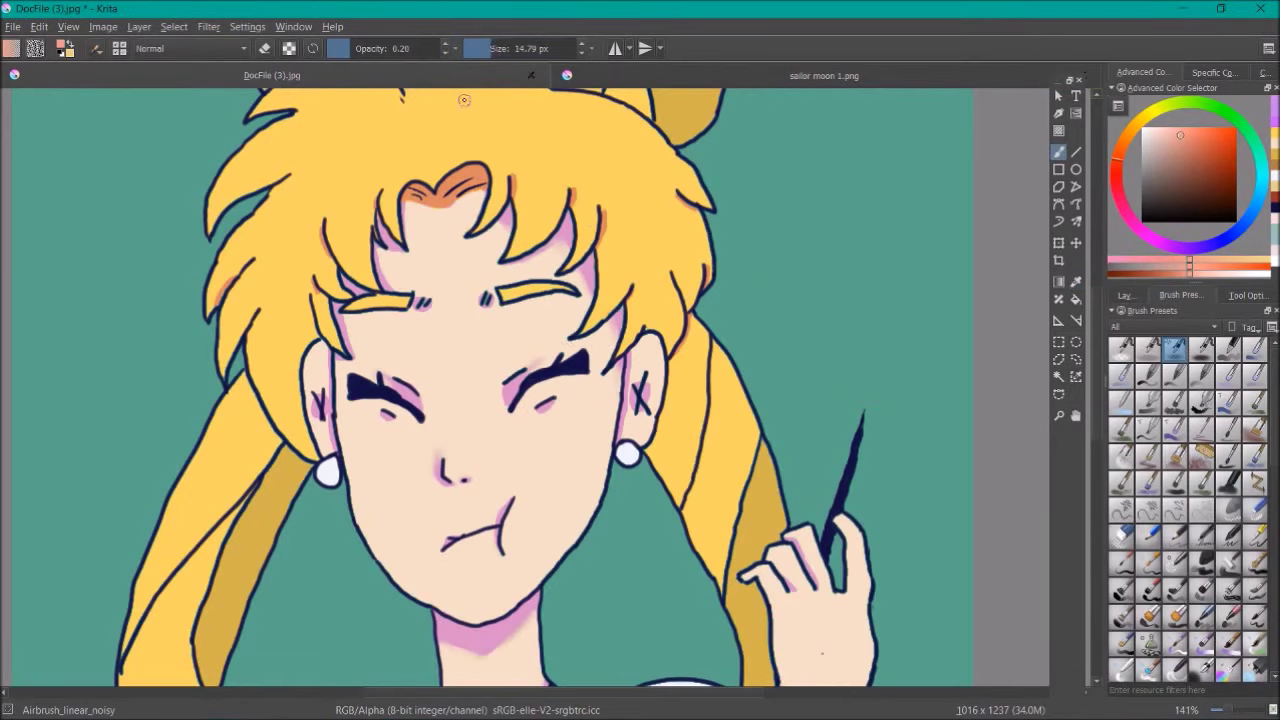
# Enlarge the airbrush and paint soft pink blush across the cheeks and nose.
pyautogui.click(460, 452)
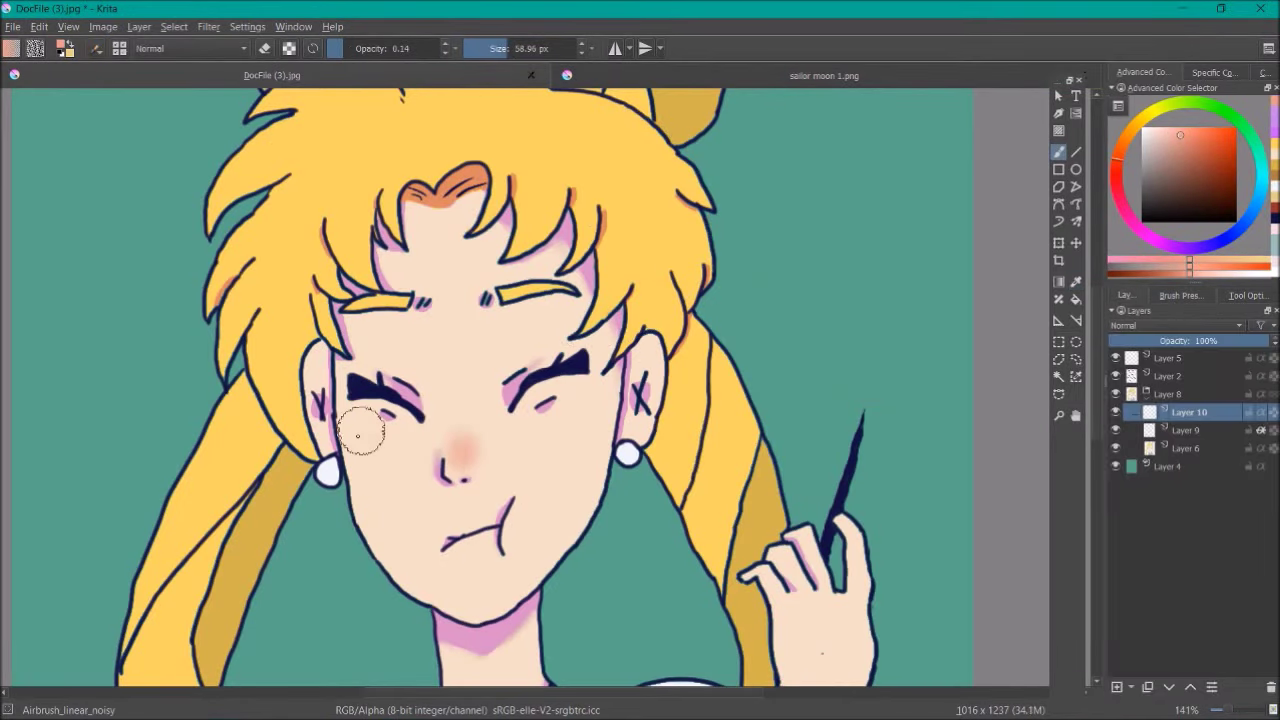
pyautogui.moveTo(357, 435)
pyautogui.mouseDown()
pyautogui.moveTo(557, 451)
pyautogui.moveTo(457, 543)
pyautogui.mouseUp()
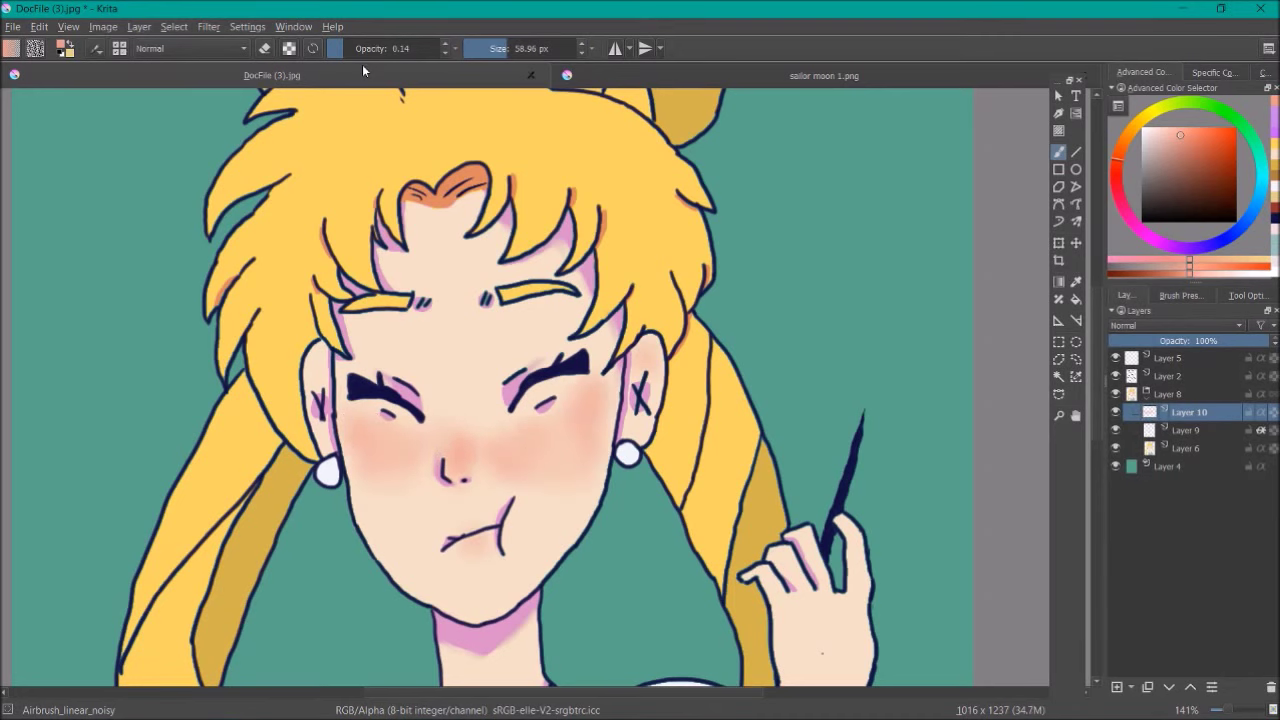
pyautogui.click(362, 48)
# Using Fill_block at about 0.61 opacity, dab orange onto the nose tip and cheek.
pyautogui.click(1180, 295)
pyautogui.click(1250, 327)
pyautogui.click(1123, 341)
pyautogui.click(1135, 467)
pyautogui.scroll(5, 455, 455)
pyautogui.click(700, 512)
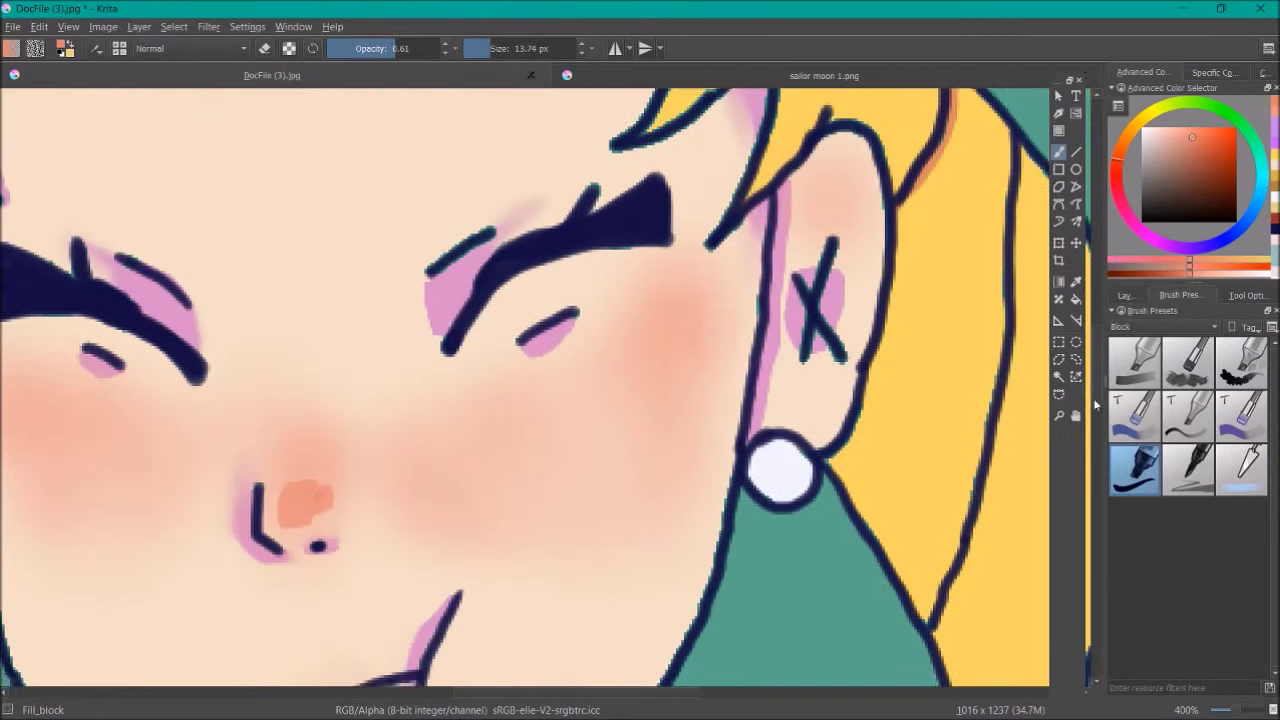
pyautogui.click(408, 410)
# Blend the orange dabs into the nose and cheek blush with Basic_mix_soft.
pyautogui.click(1187, 327)
pyautogui.click(1188, 360)
pyautogui.moveTo(466, 380); pyautogui.dragTo(420, 440)
pyautogui.moveTo(700, 500); pyautogui.dragTo(705, 525)
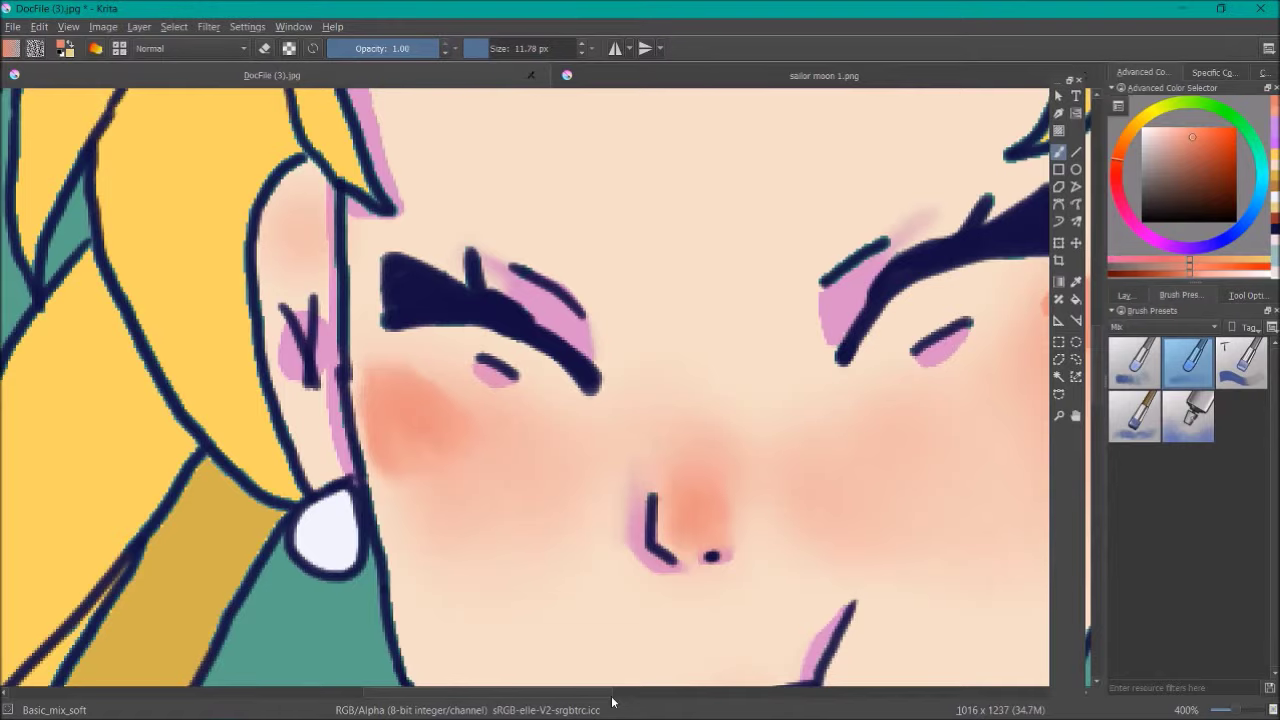
pyautogui.scroll(-5, 421, 385)
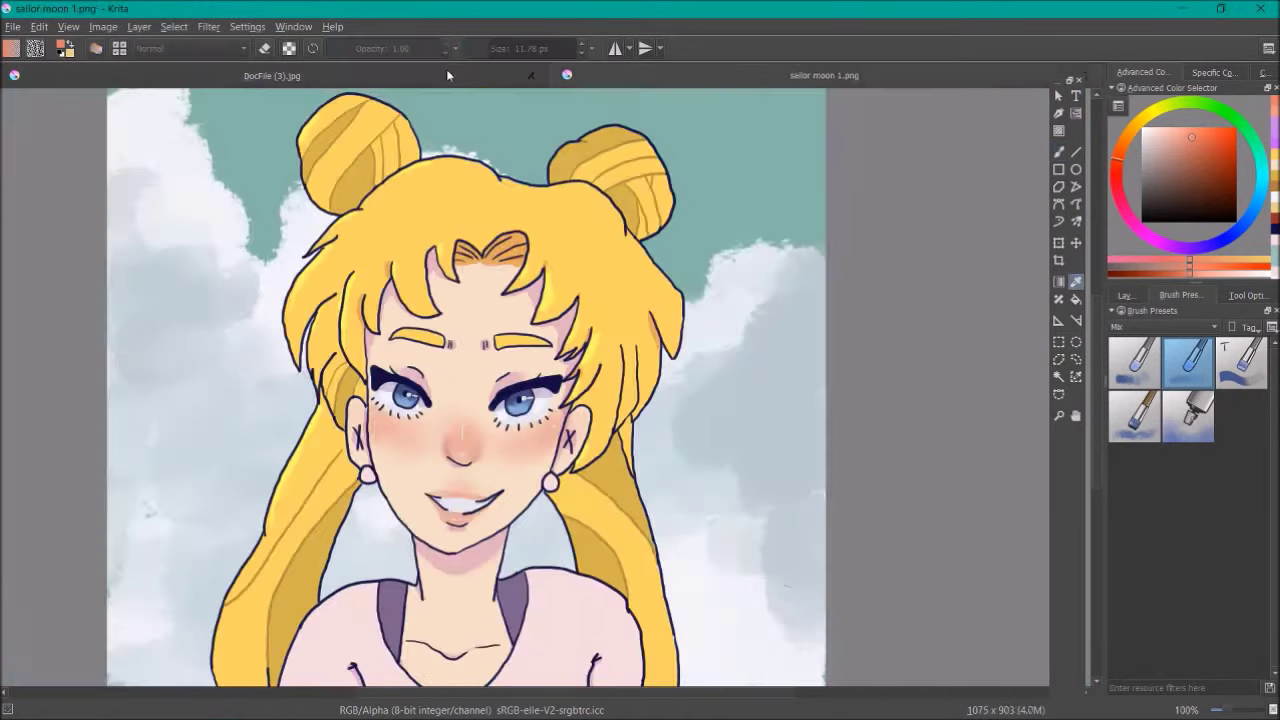
# Check the reference, load a darker golden yellow, and enlarge the brush on Layer 8.
pyautogui.press('/')
pyautogui.scroll(6, 545, 387)
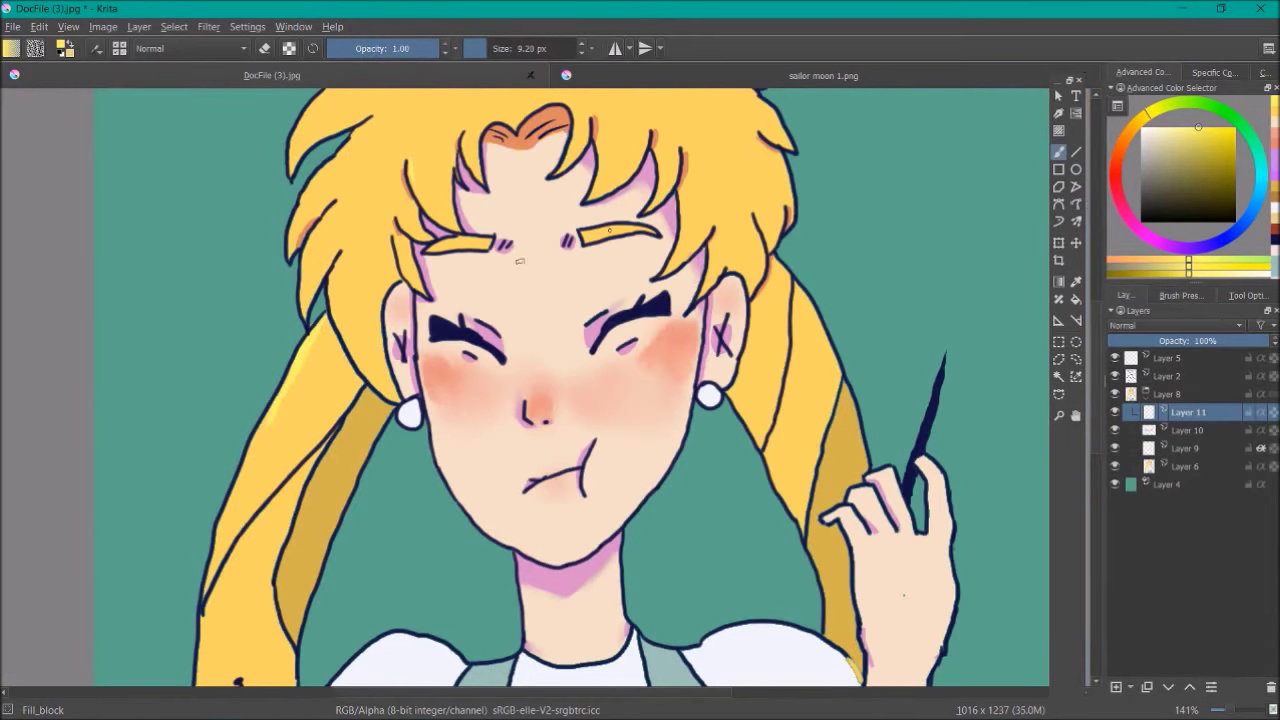
pyautogui.scroll(4, 519, 261)
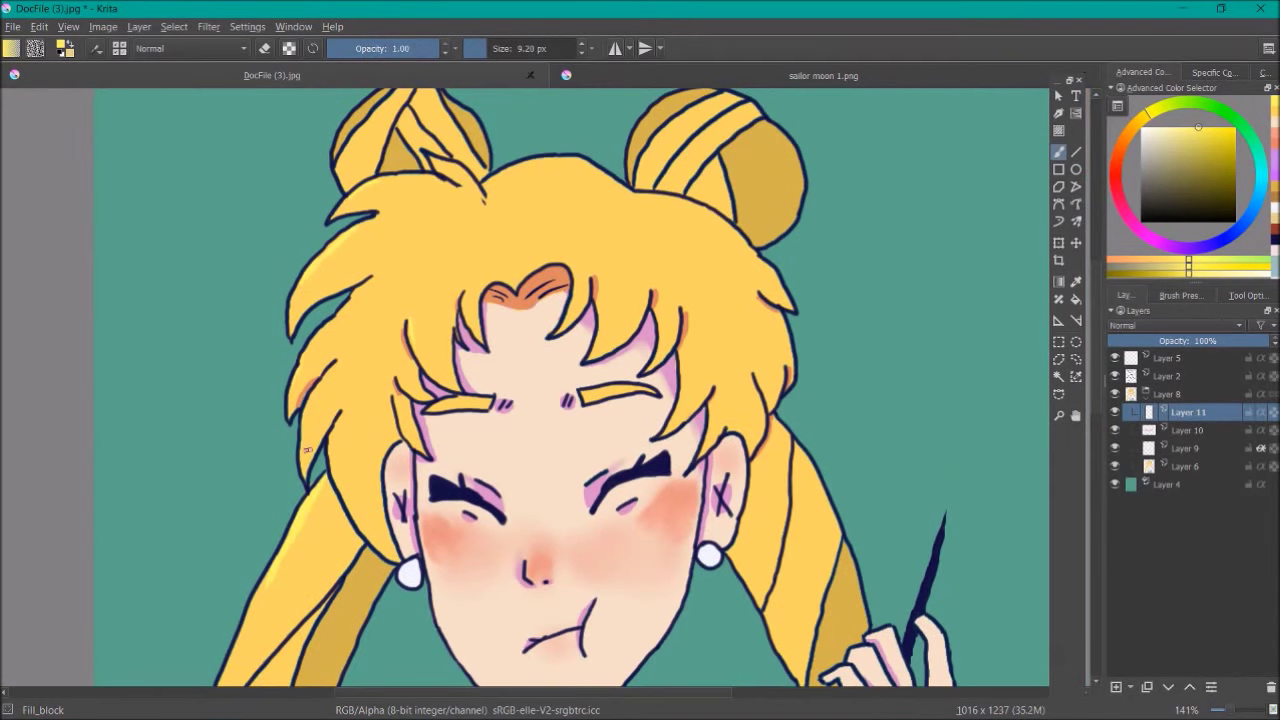
pyautogui.scroll(-2, 557, 255)
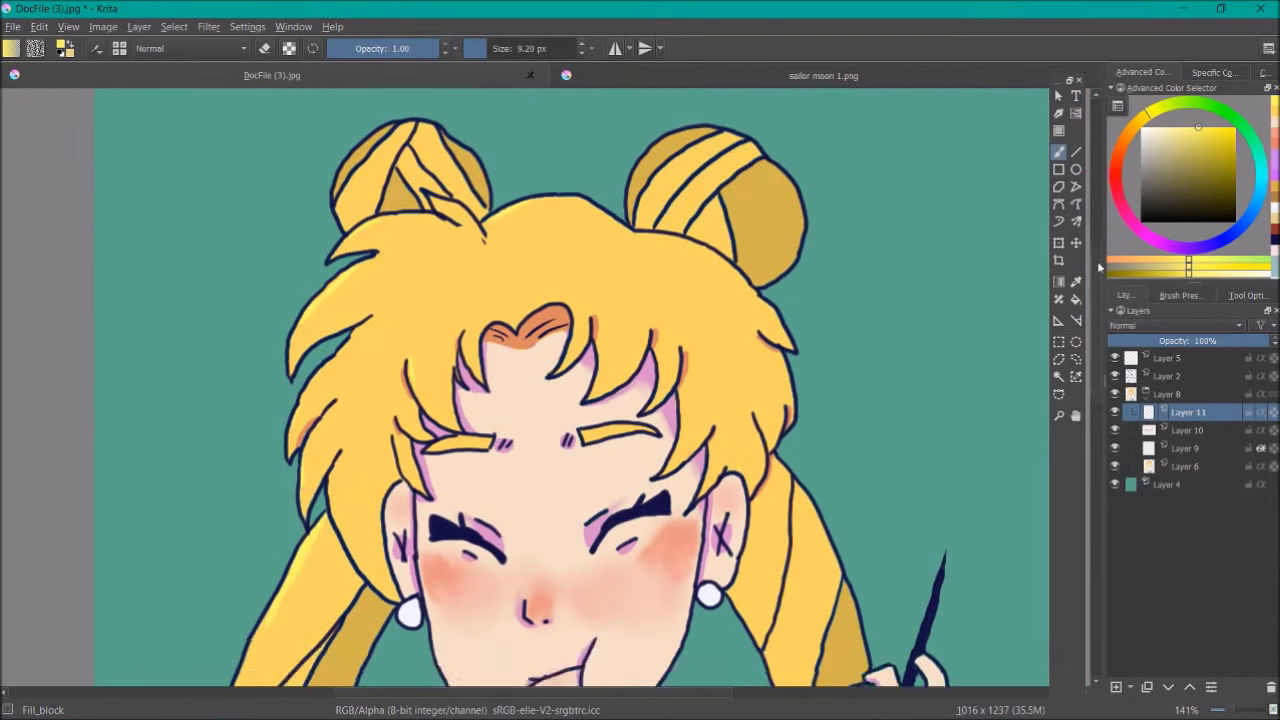
pyautogui.moveTo(1231, 131); pyautogui.dragTo(1206, 153)
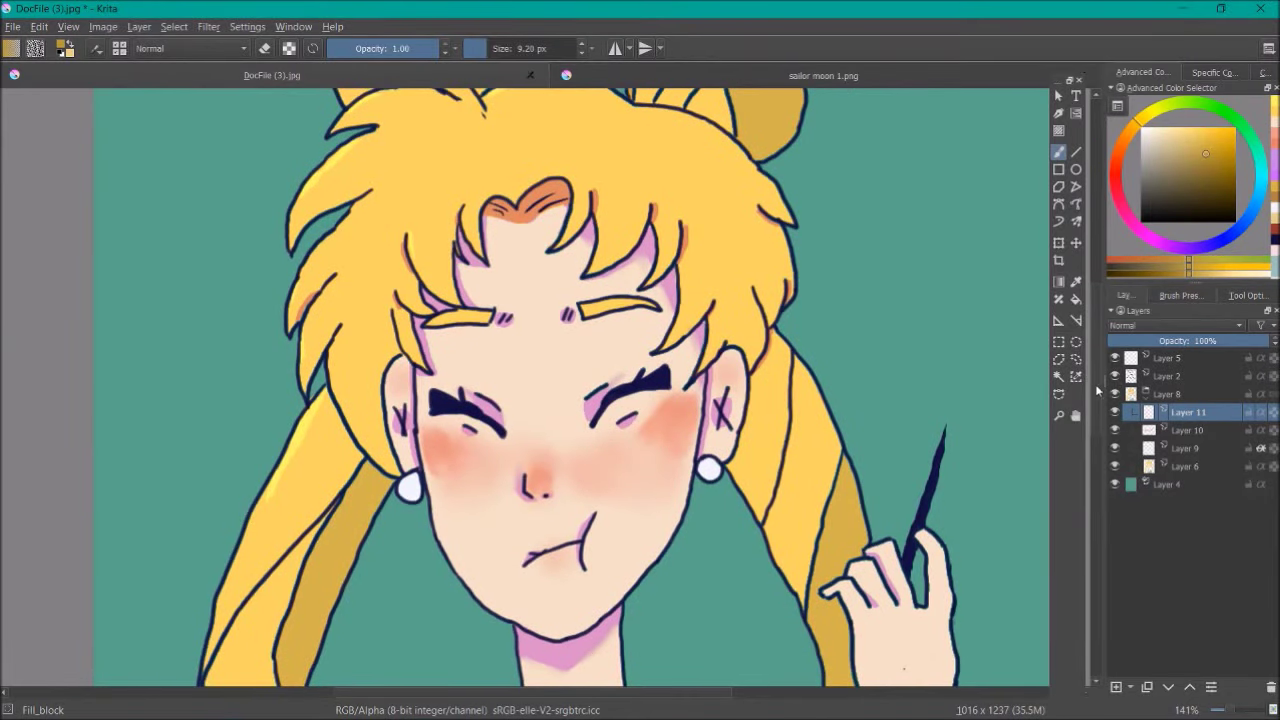
pyautogui.click(1180, 390)
pyautogui.scroll(3, 600, 350)
pyautogui.press(']')
pyautogui.press(']')
# Select Layer 2, try a stroke on the right bun, then undo it.
pyautogui.click(1167, 376)
pyautogui.moveTo(662, 172)
pyautogui.mouseDown()
pyautogui.moveTo(712, 222)
pyautogui.moveTo(740, 288)
pyautogui.mouseUp()
pyautogui.hotkey('ctrl', 'z')
pyautogui.hotkey('ctrl', 'z')
pyautogui.press('+')
pyautogui.press('+')
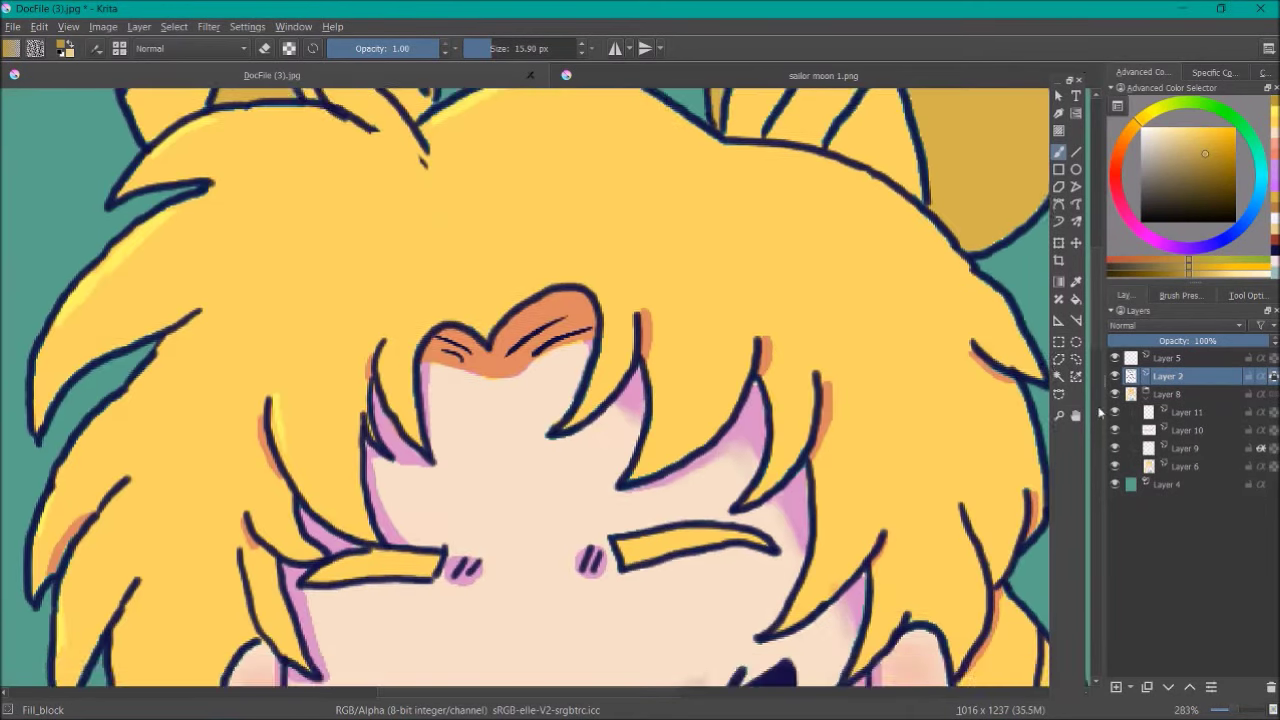
pyautogui.scroll(5, 400, 400)
# Shade the left hair bun's stripes, edge and middle crease golden.
pyautogui.moveTo(290, 296); pyautogui.dragTo(232, 372)
pyautogui.moveTo(226, 288); pyautogui.dragTo(160, 378)
pyautogui.moveTo(250, 268)
pyautogui.mouseDown()
pyautogui.moveTo(130, 415)
pyautogui.moveTo(215, 430)
pyautogui.mouseUp()
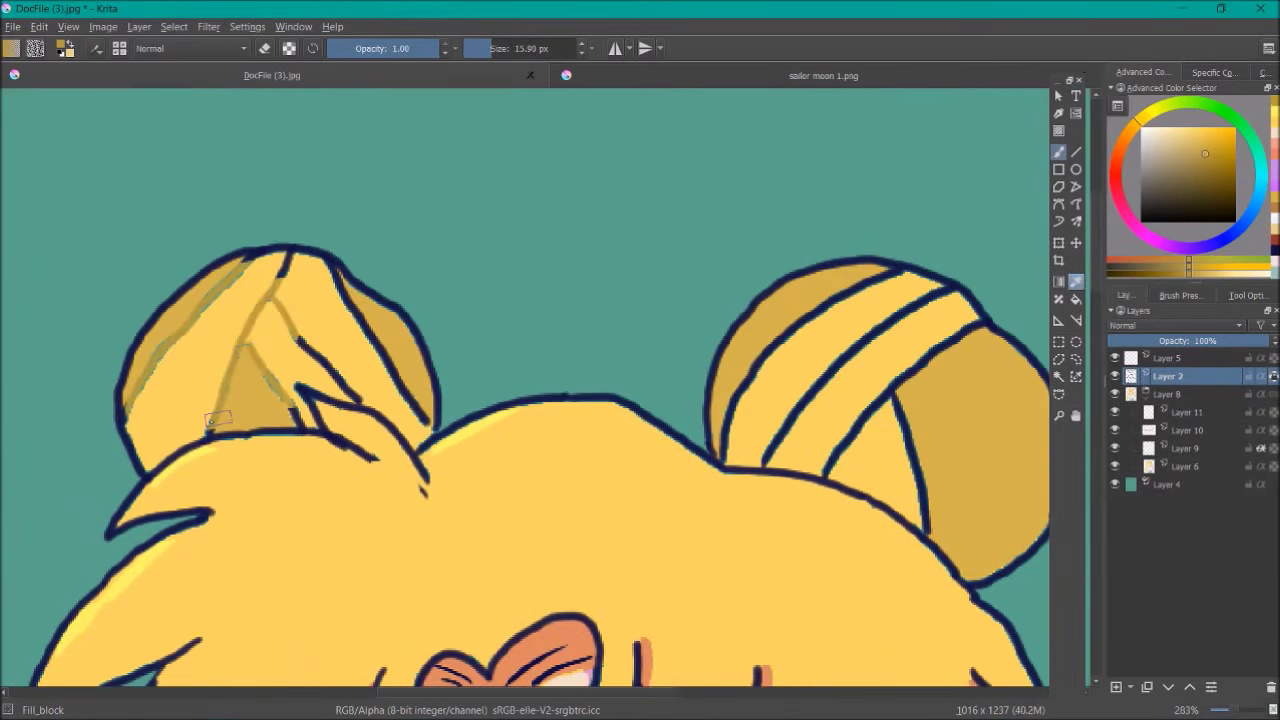
pyautogui.moveTo(294, 336); pyautogui.dragTo(372, 394)
pyautogui.moveTo(332, 272); pyautogui.dragTo(428, 420)
# Recolour the right hair bun's navy stripe lines with golden shading.
pyautogui.hscroll(2, 285, 293)
pyautogui.moveTo(838, 348); pyautogui.dragTo(700, 410)
pyautogui.moveTo(750, 298); pyautogui.dragTo(618, 445)
pyautogui.moveTo(878, 322); pyautogui.dragTo(830, 368)
pyautogui.moveTo(800, 425); pyautogui.dragTo(822, 532)
pyautogui.moveTo(756, 422); pyautogui.dragTo(720, 472)
pyautogui.moveTo(852, 290); pyautogui.dragTo(776, 322)
pyautogui.moveTo(800, 272); pyautogui.dragTo(738, 295)
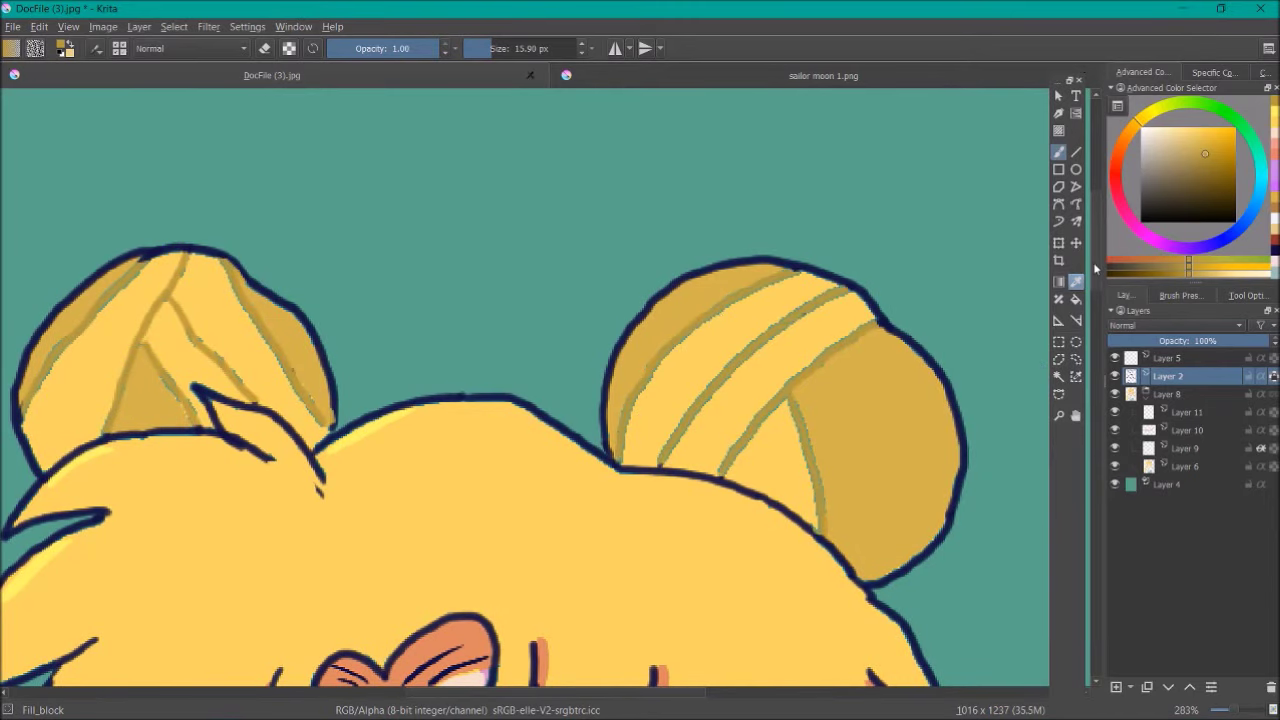
# Pan over the buns to review the shading and switch to Layer 6.
pyautogui.scroll(-10, 1095, 268)
pyautogui.scroll(-4, 1068, 285)
pyautogui.hscroll(3, 1068, 285)
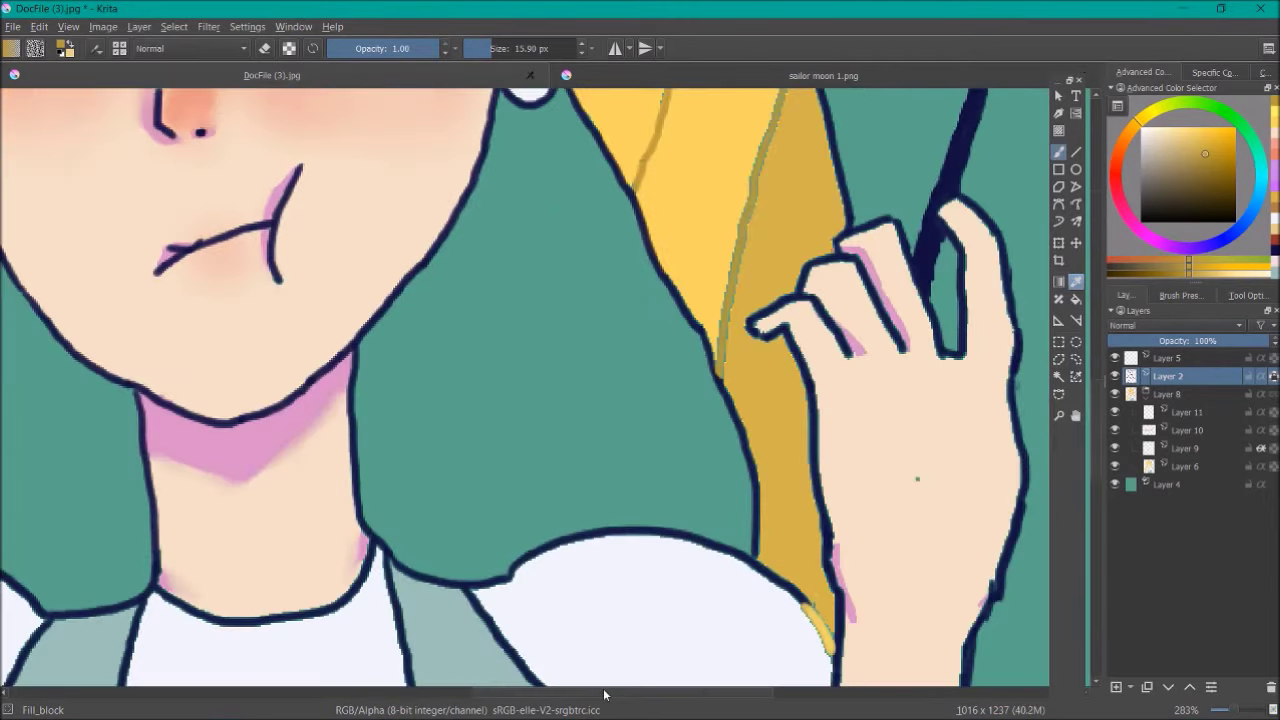
pyautogui.hscroll(-8, 1068, 285)
pyautogui.scroll(3, 1068, 285)
pyautogui.scroll(-5, 503, 297)
pyautogui.press('pagedown')
pyautogui.press('pagedown')
pyautogui.press('pagedown')
pyautogui.press('pagedown')
pyautogui.press('pagedown')
# Zoom in on the pigtail stripe, sample the light hair yellow and shrink the brush.
pyautogui.scroll(3, 503, 374)
pyautogui.scroll(5, 503, 374)
pyautogui.scroll(-5, 700, 350)
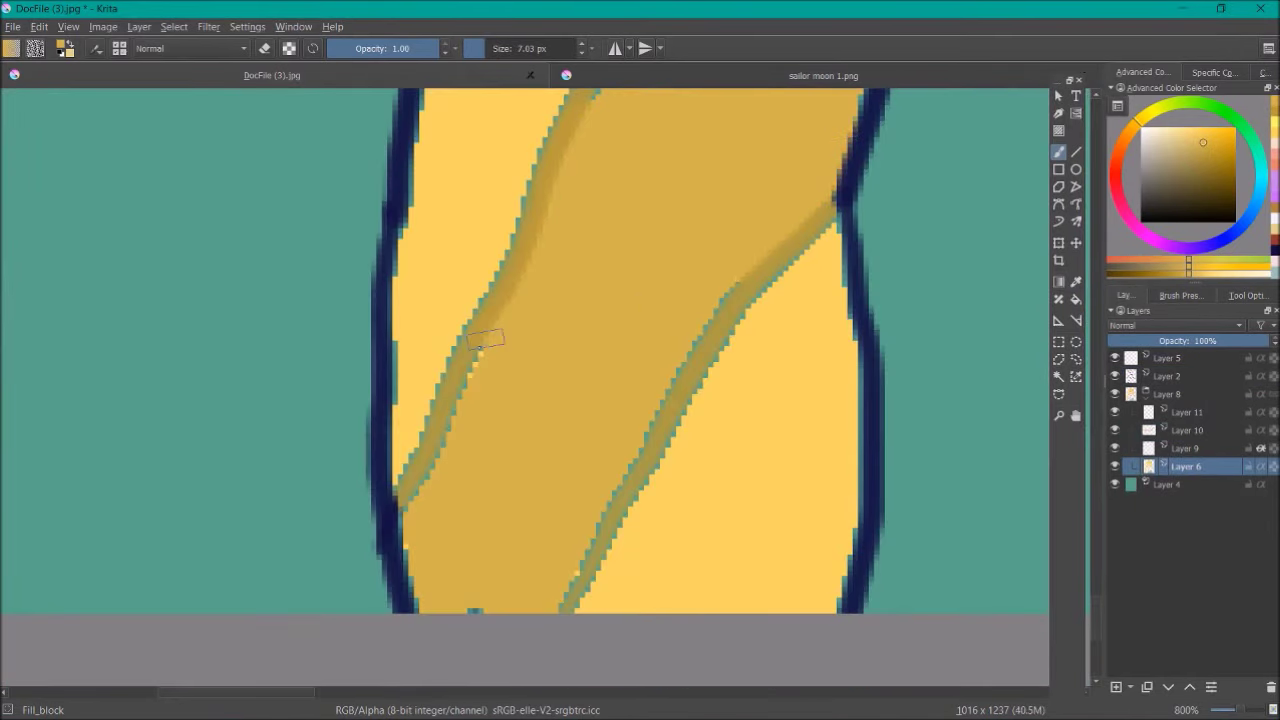
pyautogui.scroll(2, 700, 350)
pyautogui.scroll(3, 700, 400)
pyautogui.scroll(-5, 700, 400)
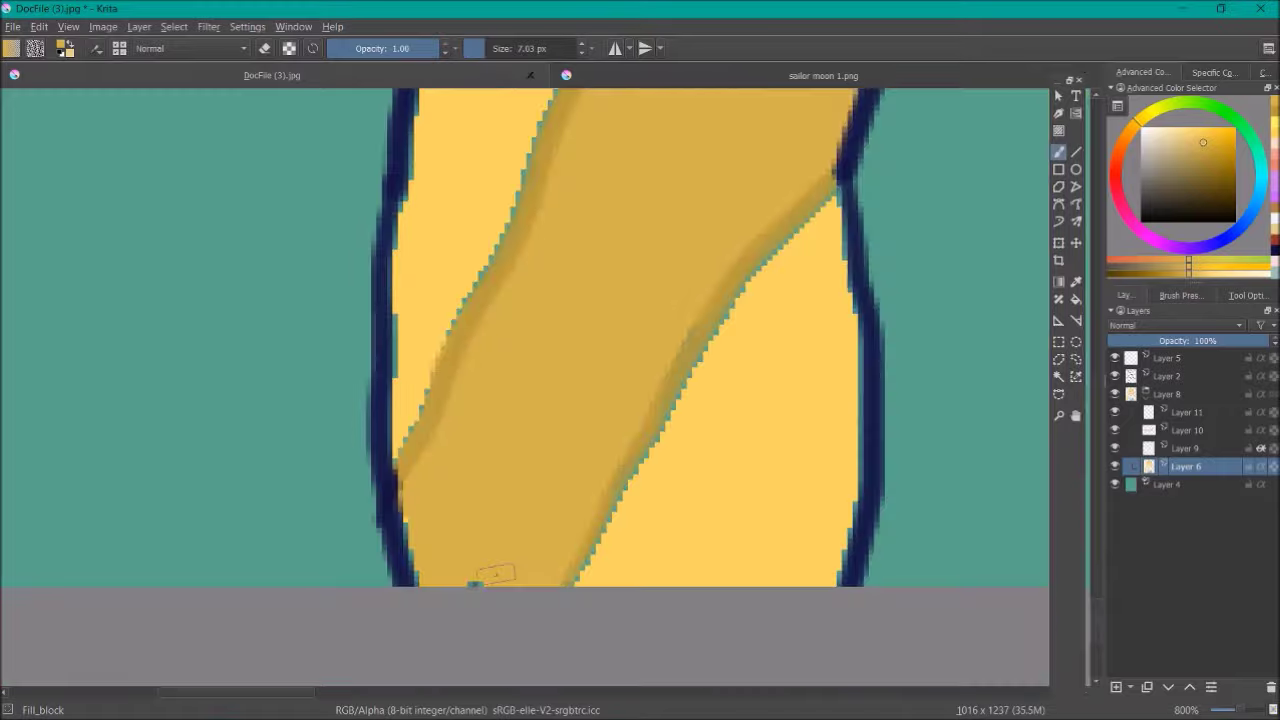
pyautogui.keyDown('ctrl'); pyautogui.click(710, 402); pyautogui.keyUp('ctrl')
pyautogui.press('[')
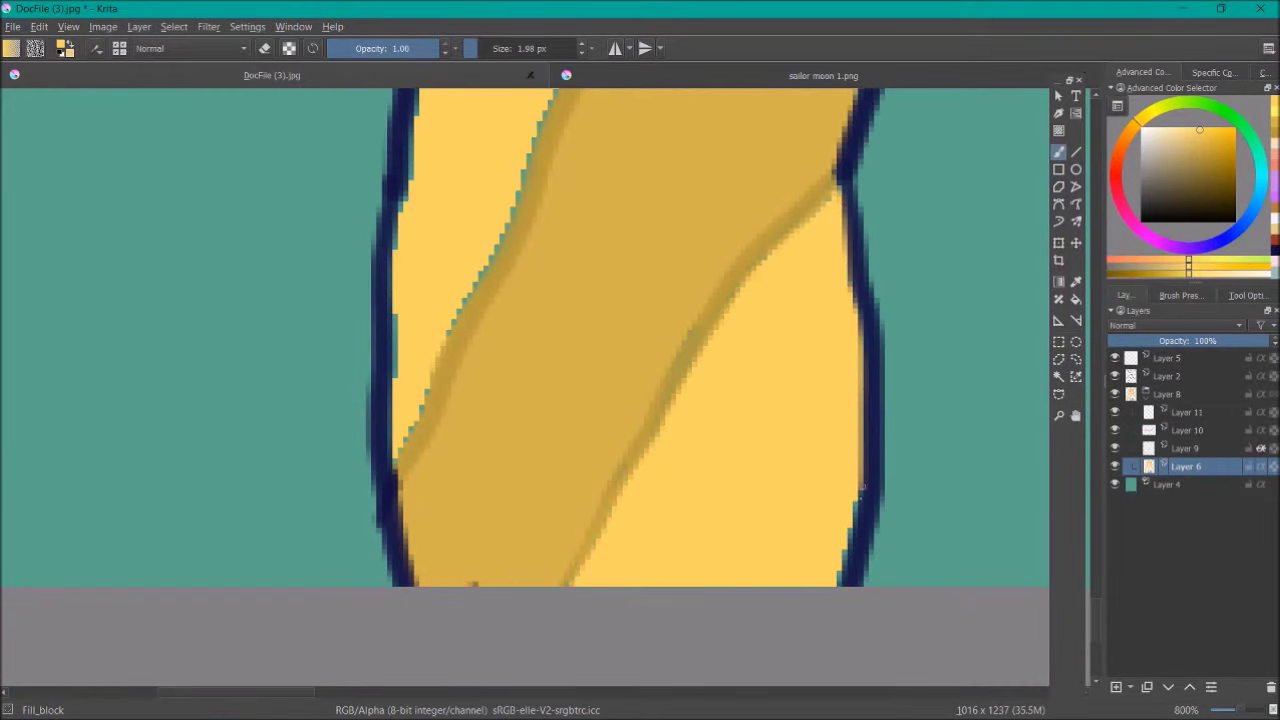
pyautogui.scroll(5, 1097, 570)
pyautogui.scroll(-4, 700, 371)
# Merge the Layer 8 group into one layer and try a white nose highlight, undoing the first stroke.
pyautogui.rightClick(1165, 376)
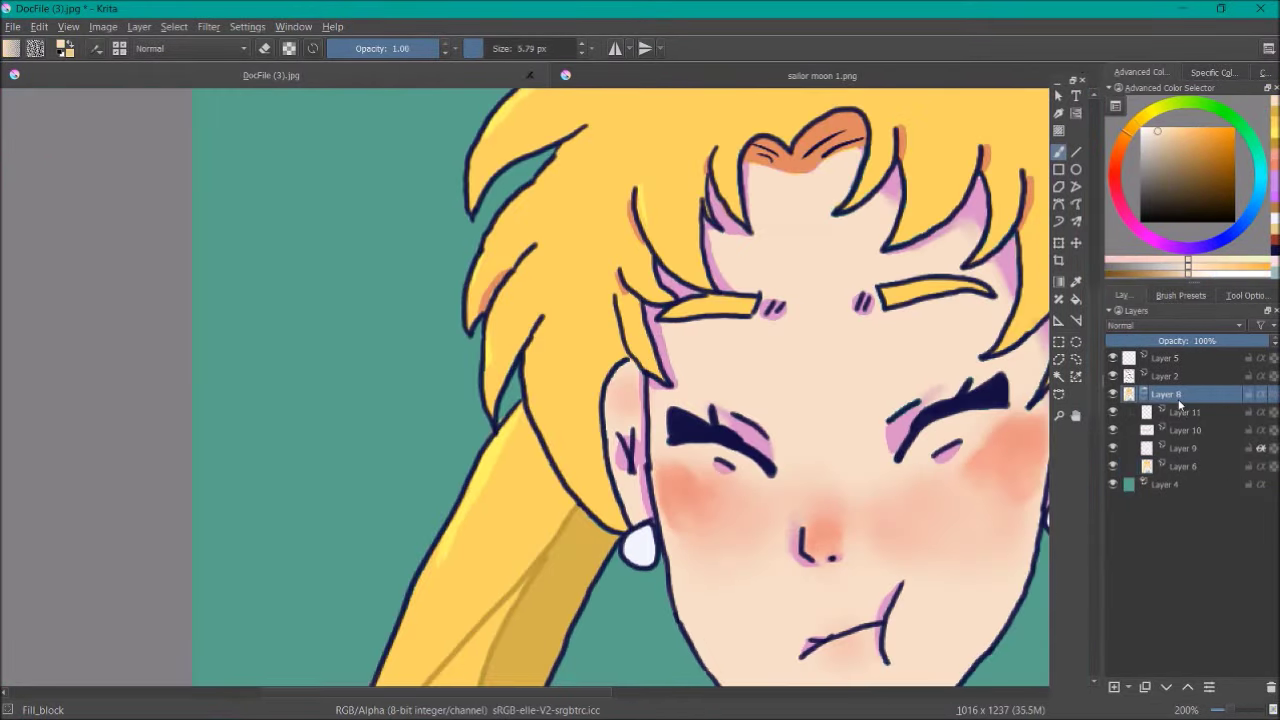
pyautogui.press('Escape')
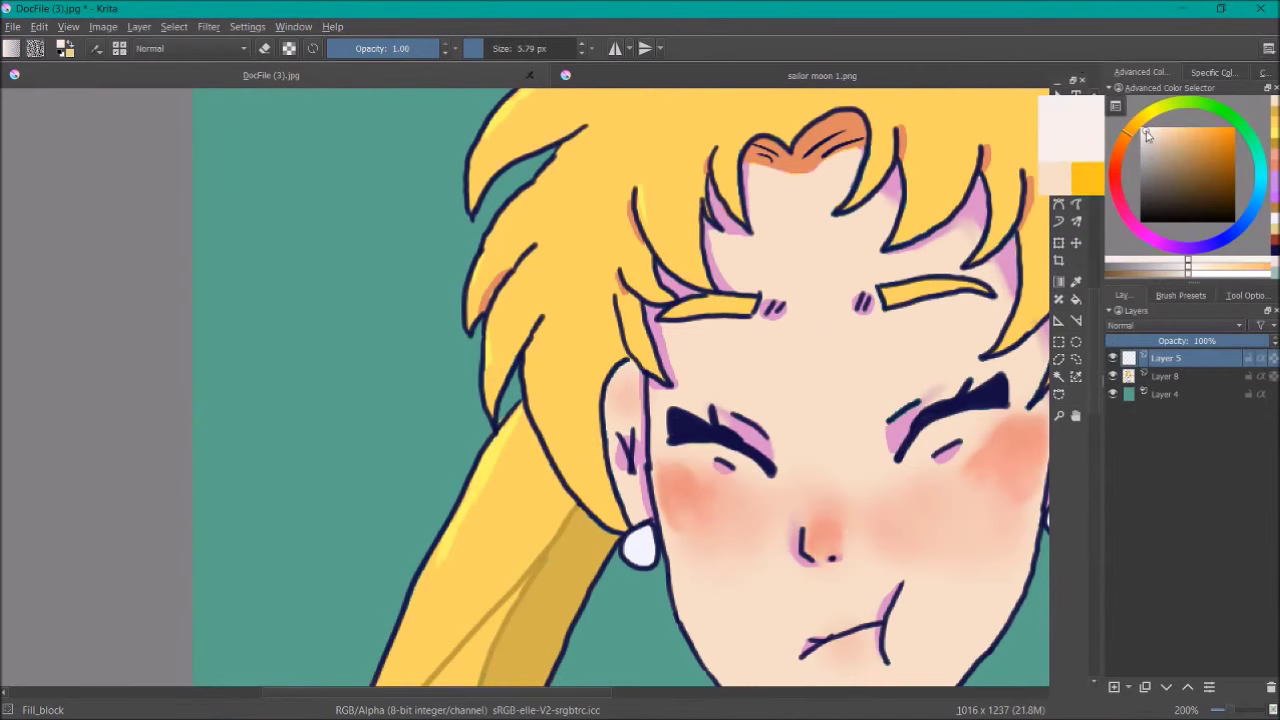
pyautogui.click(1181, 295)
pyautogui.moveTo(813, 507); pyautogui.dragTo(812, 530)
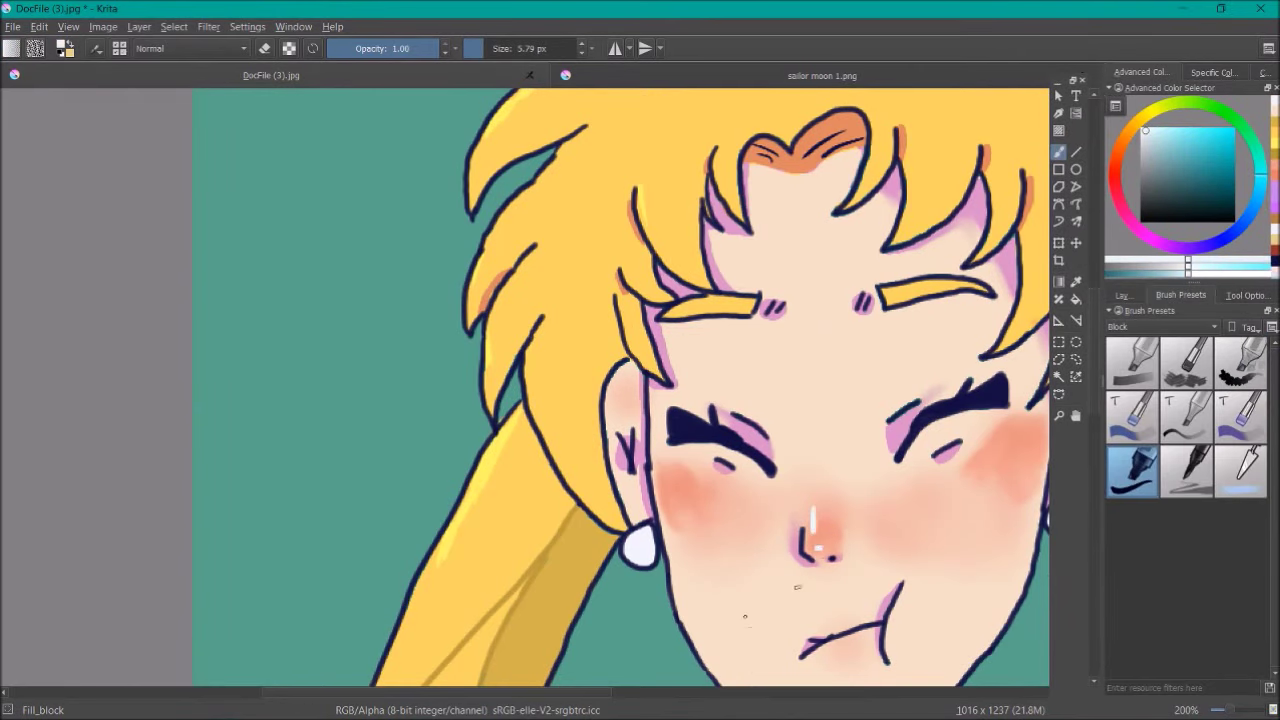
pyautogui.hotkey('ctrl', 'z')
pyautogui.hotkey('ctrl', 'z')
pyautogui.hotkey('ctrl', 'z')
pyautogui.moveTo(1249, 713); pyautogui.dragTo(1231, 710)
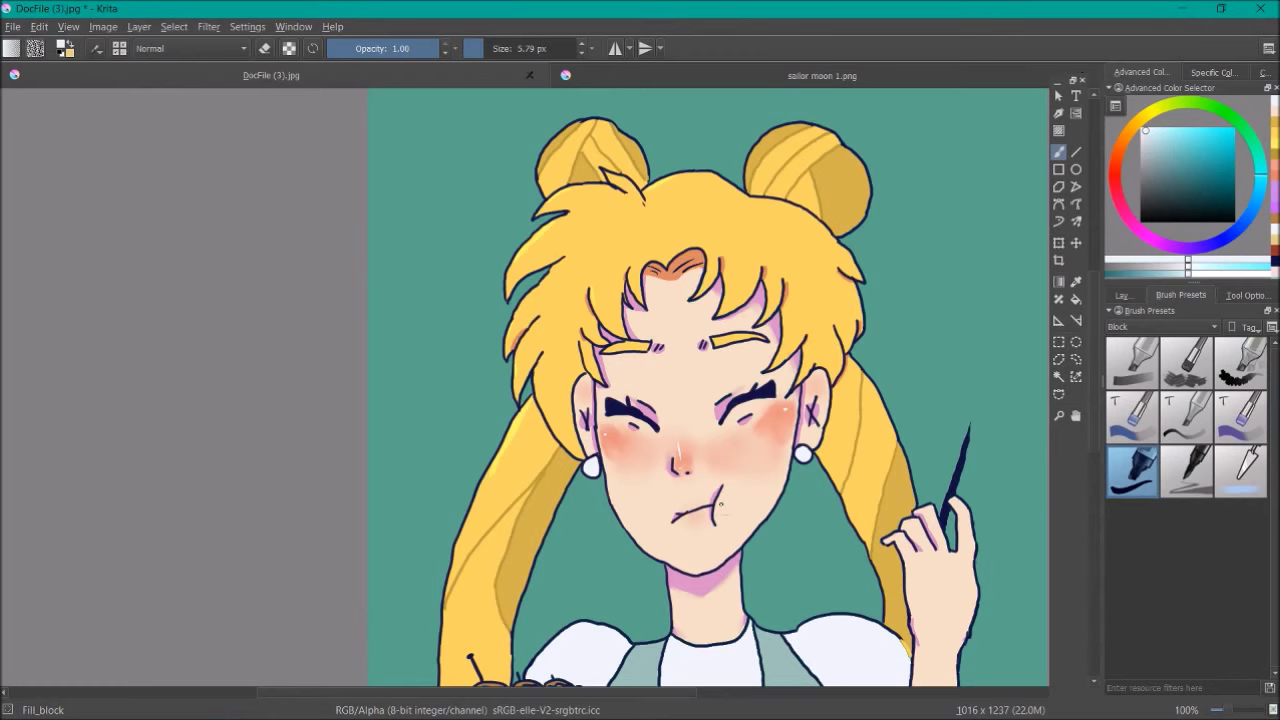
# Compare the portrait with the sailor moon 1.png reference, zoom out to 67%, and show the layer list.
pyautogui.click(591, 80)
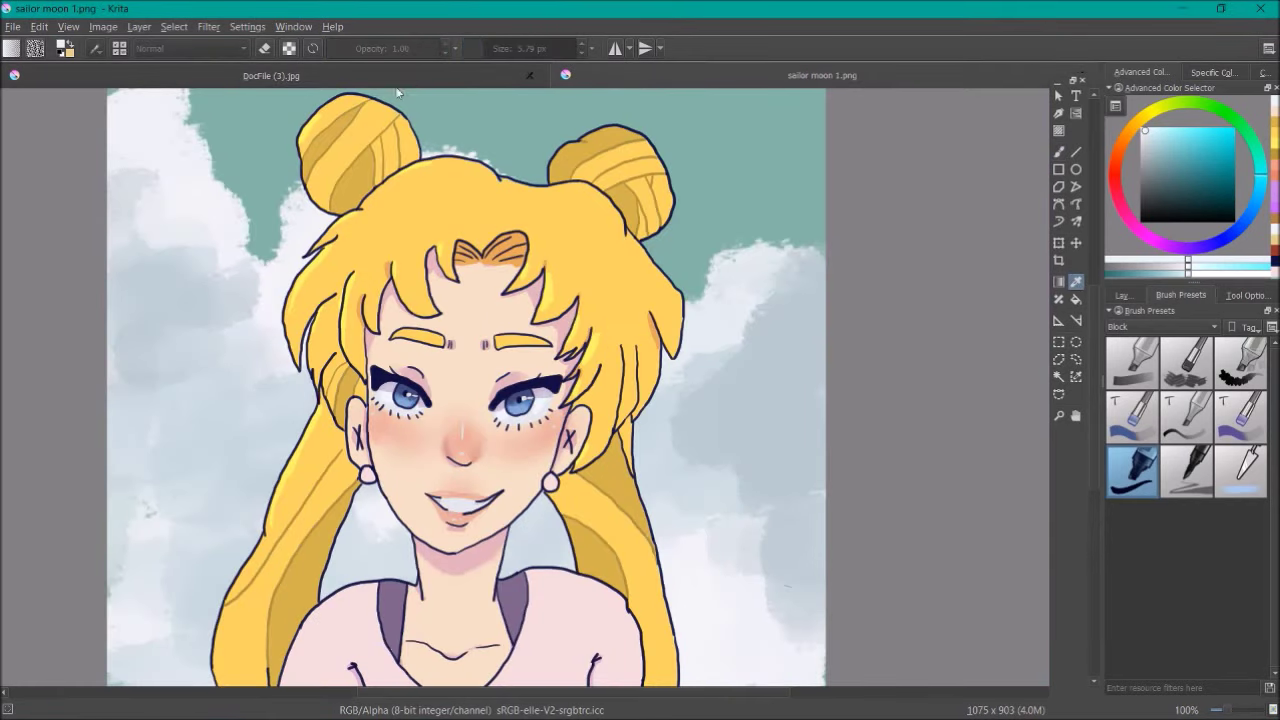
pyautogui.click(396, 82)
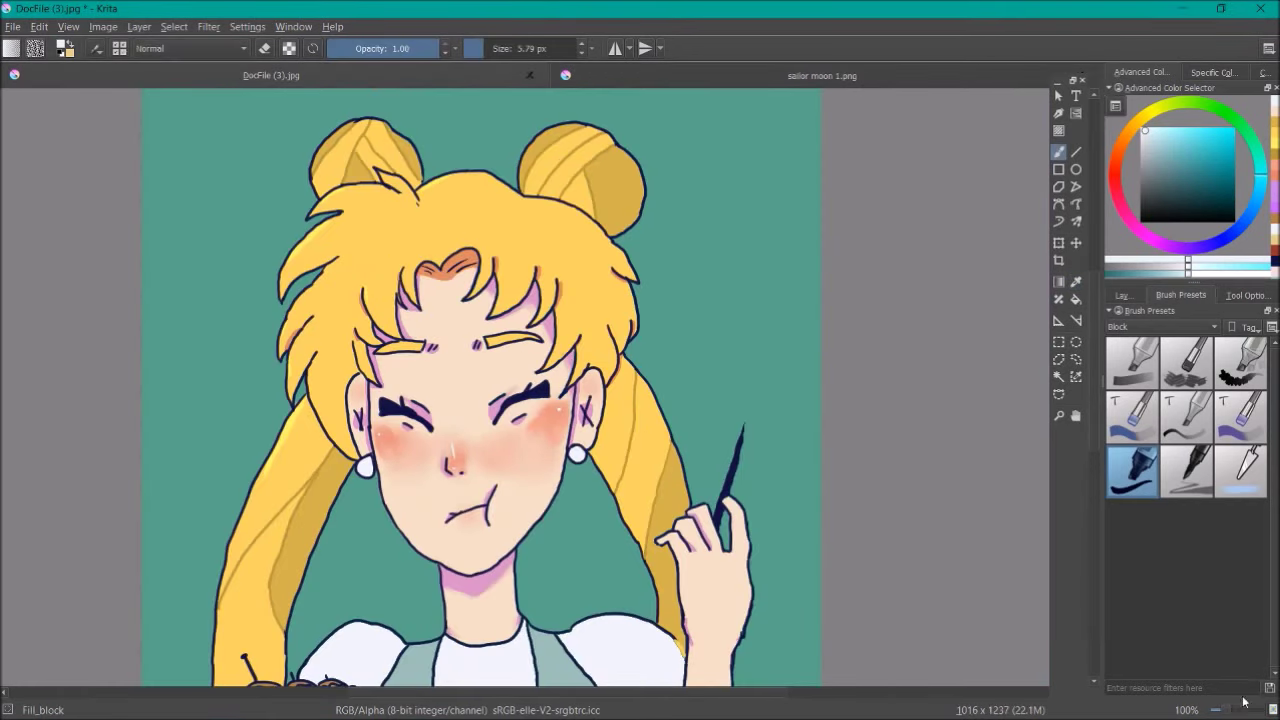
pyautogui.moveTo(1226, 712); pyautogui.dragTo(1223, 710)
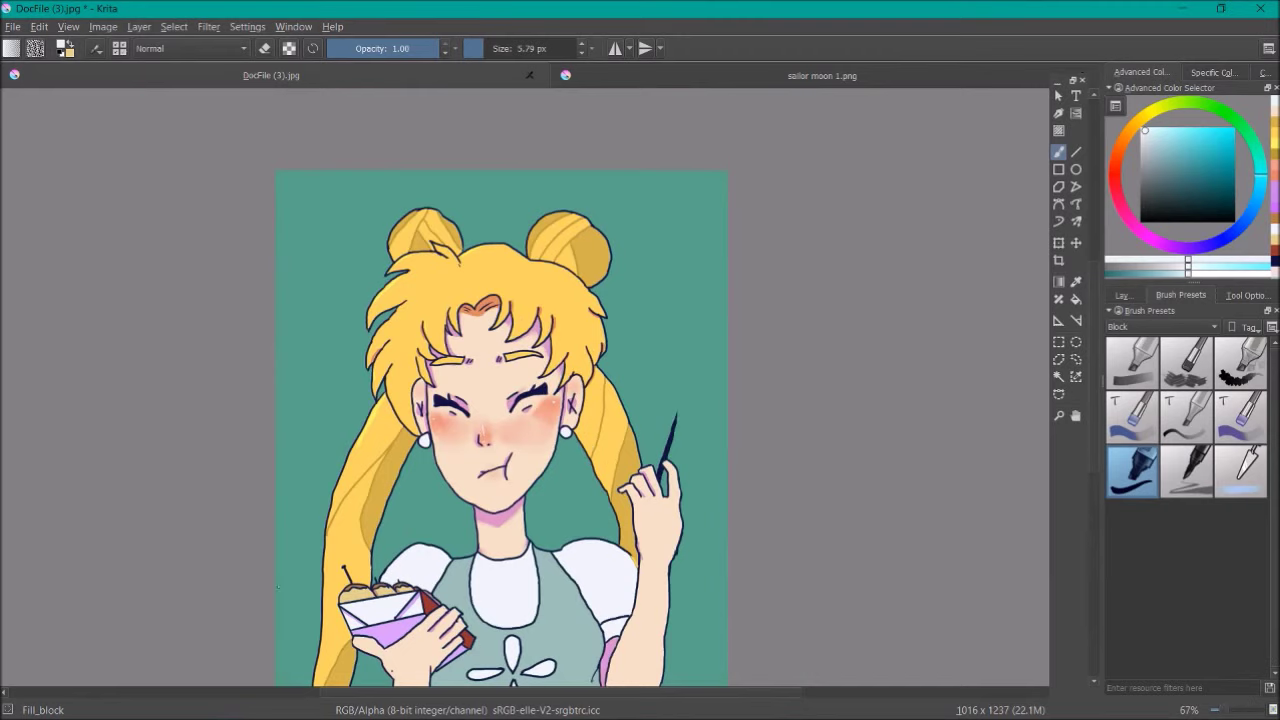
pyautogui.click(1123, 295)
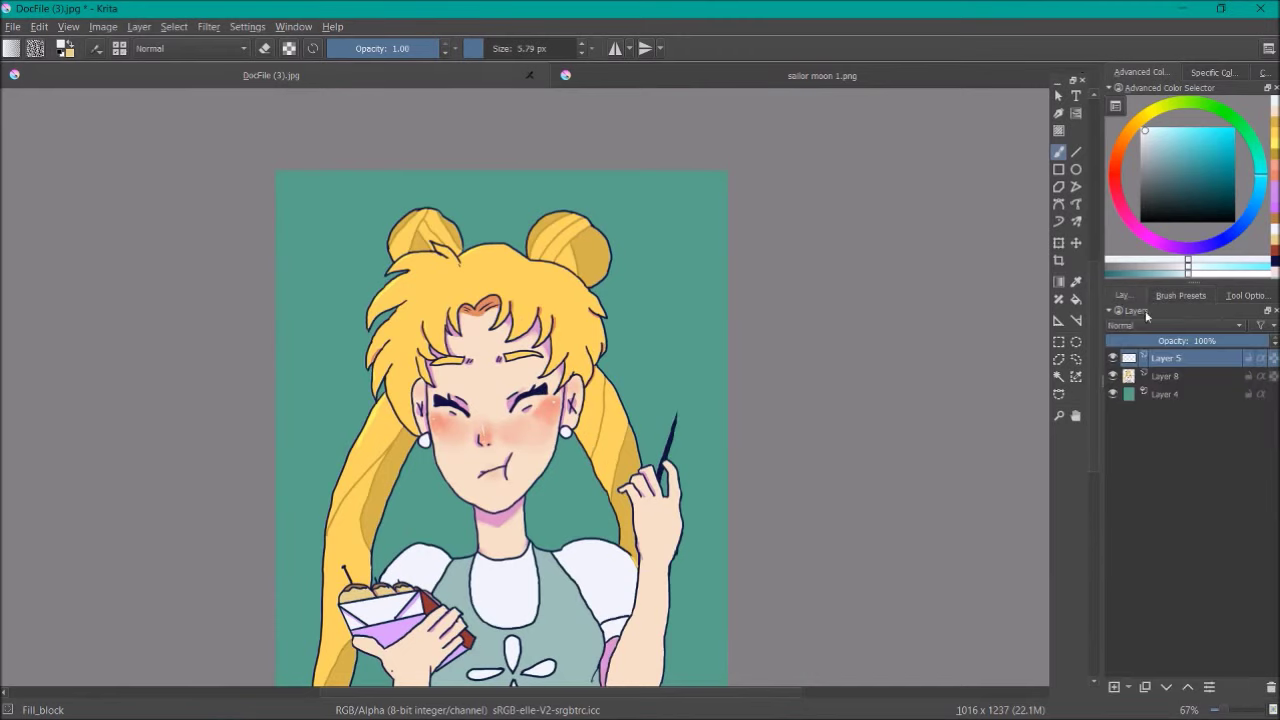
# Merge Layer 5 down twice so everything flattens into Layer 4, then zoom out.
pyautogui.rightClick(1176, 363)
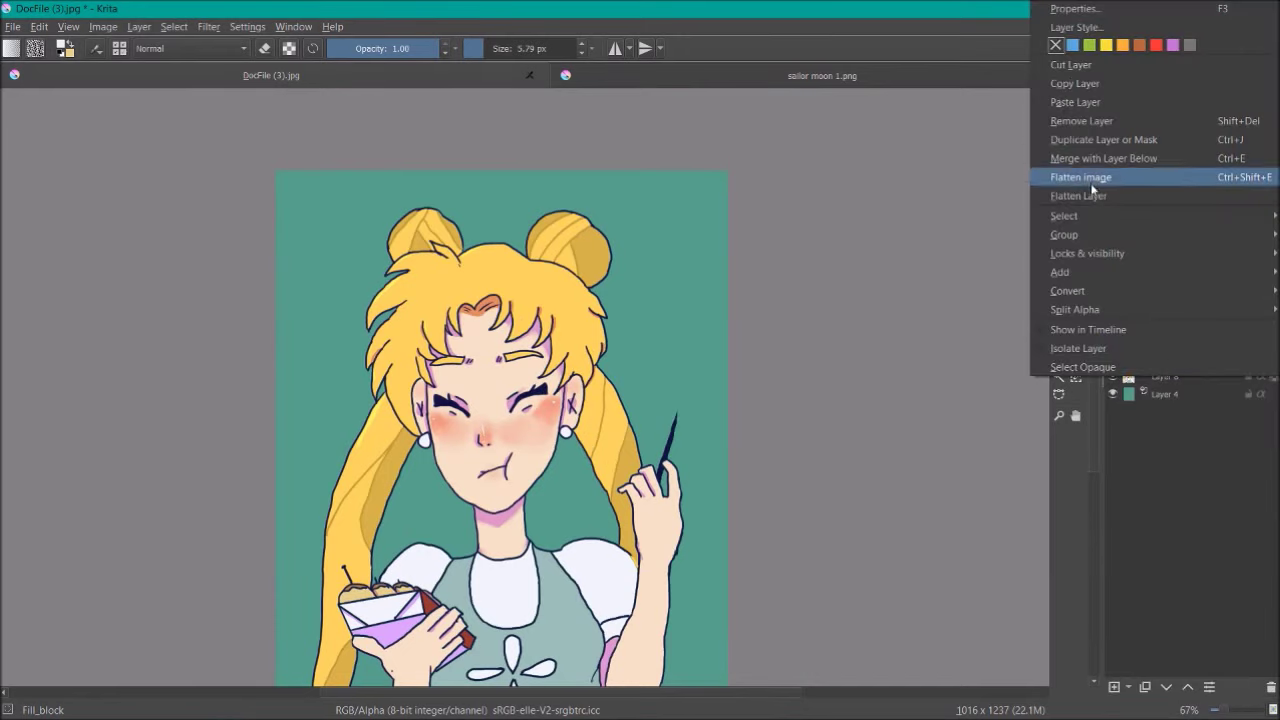
pyautogui.click(1073, 166)
pyautogui.rightClick(1152, 368)
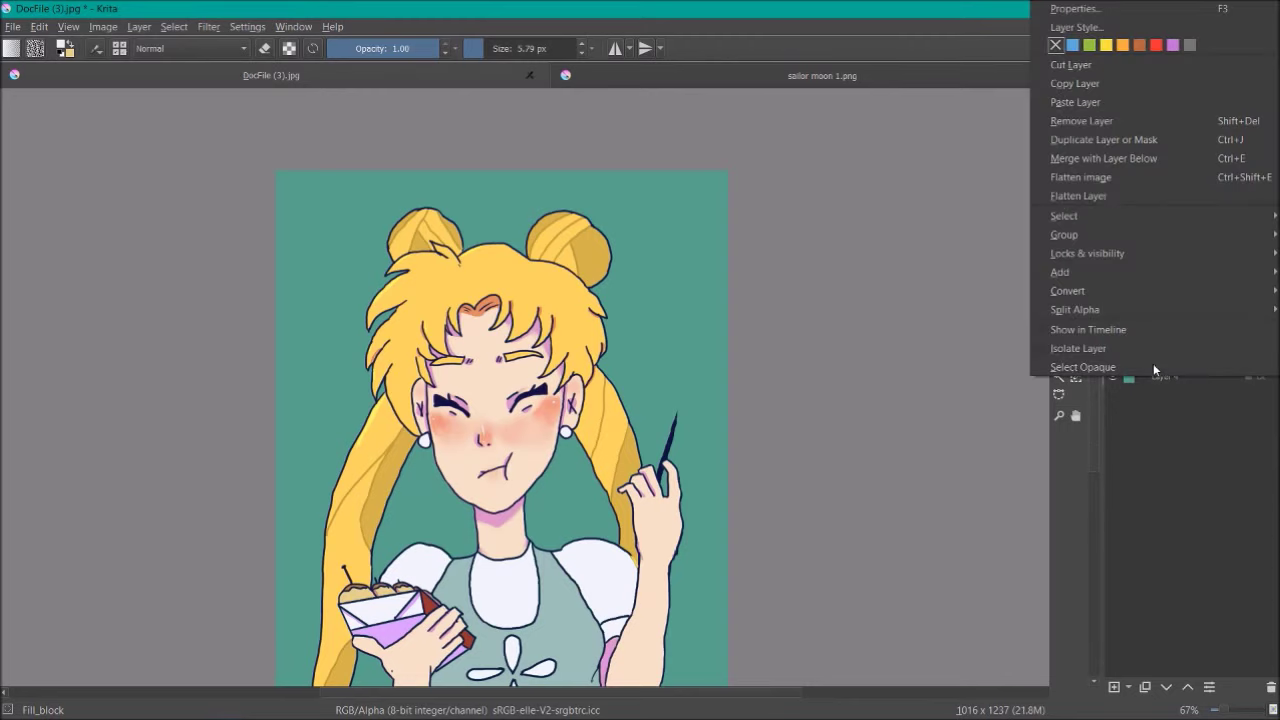
pyautogui.click(1085, 163)
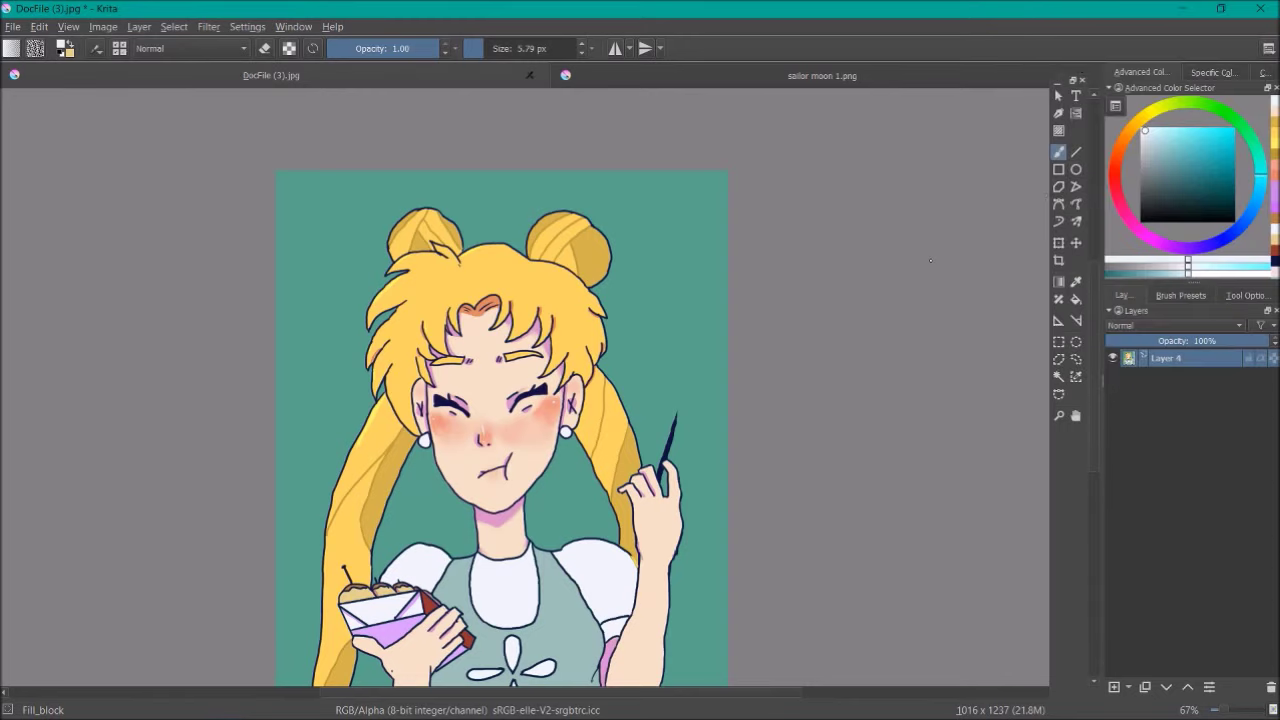
pyautogui.moveTo(1221, 713); pyautogui.dragTo(1216, 713)
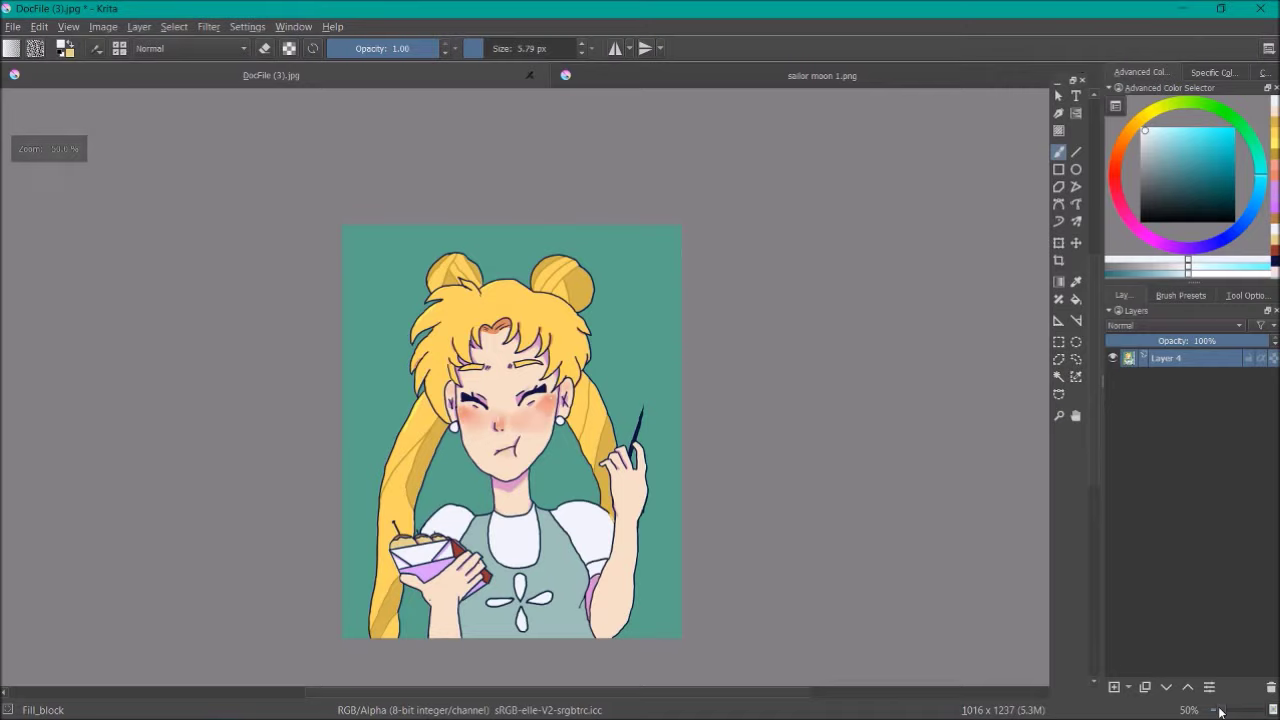